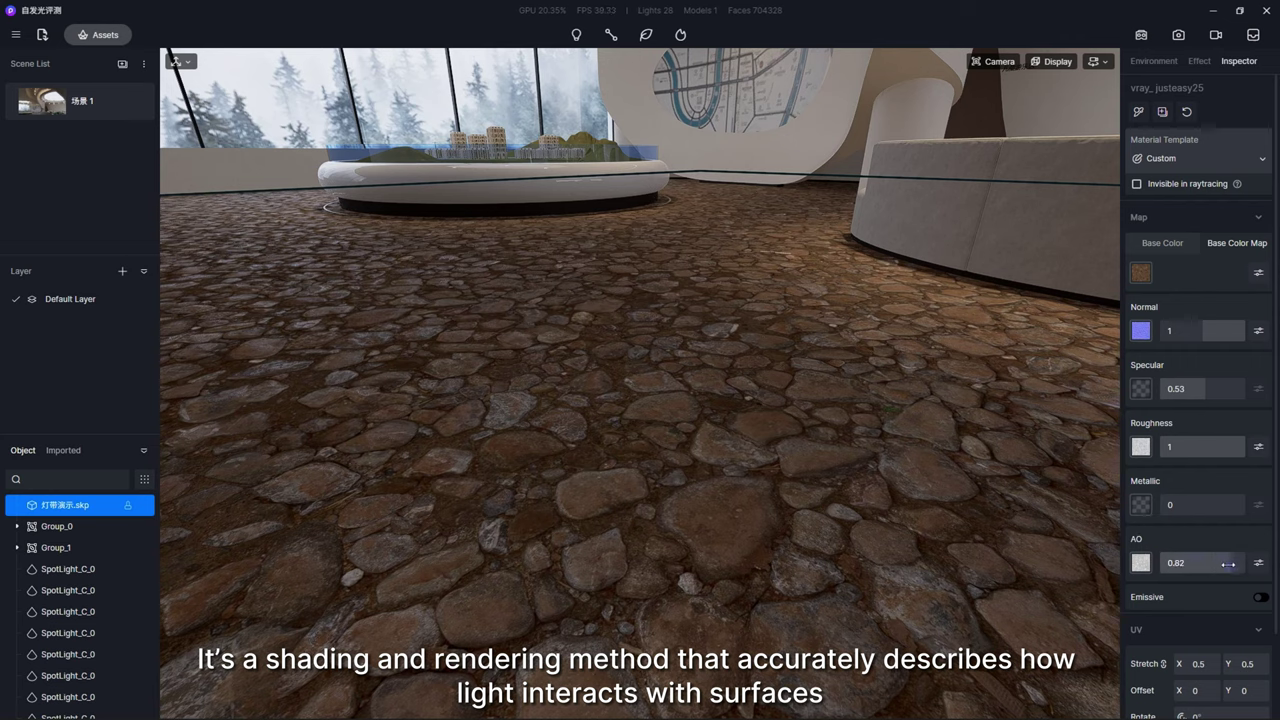
# Switch the stone floor material to the Displacement template and set its UV stretch to 500
pyautogui.click(1175, 159)
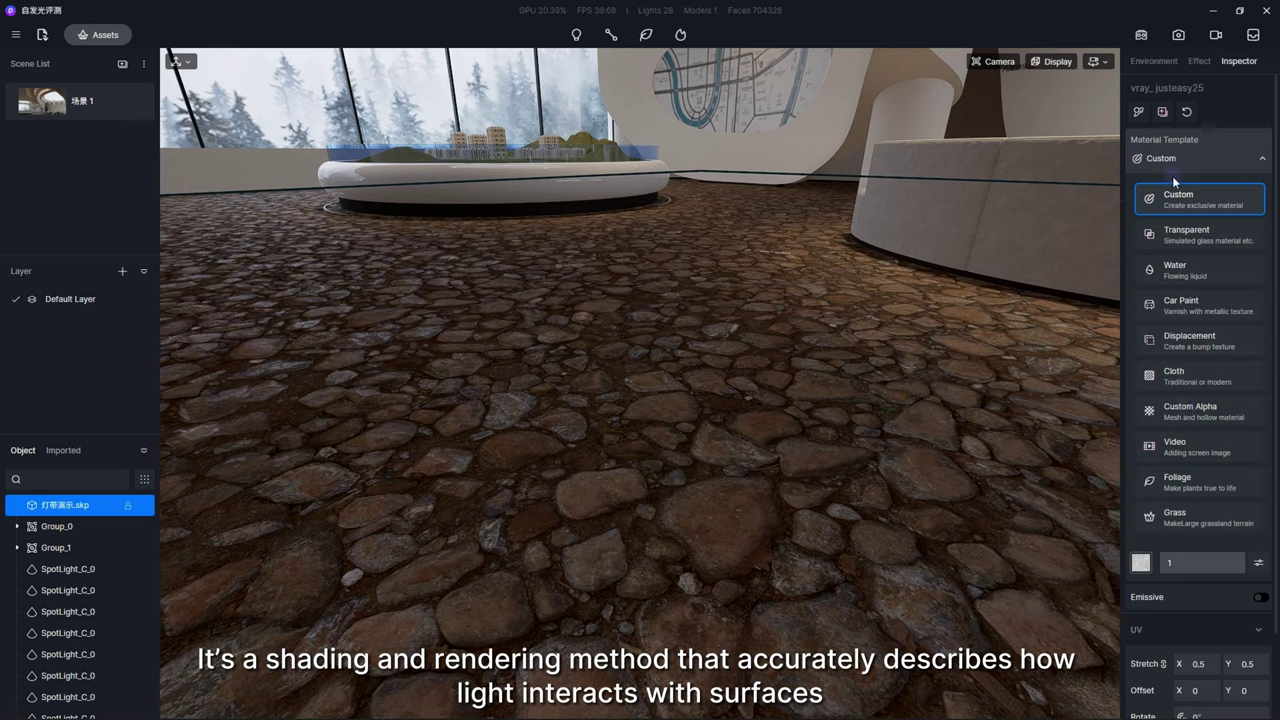
pyautogui.click(1188, 340)
pyautogui.click(1203, 671)
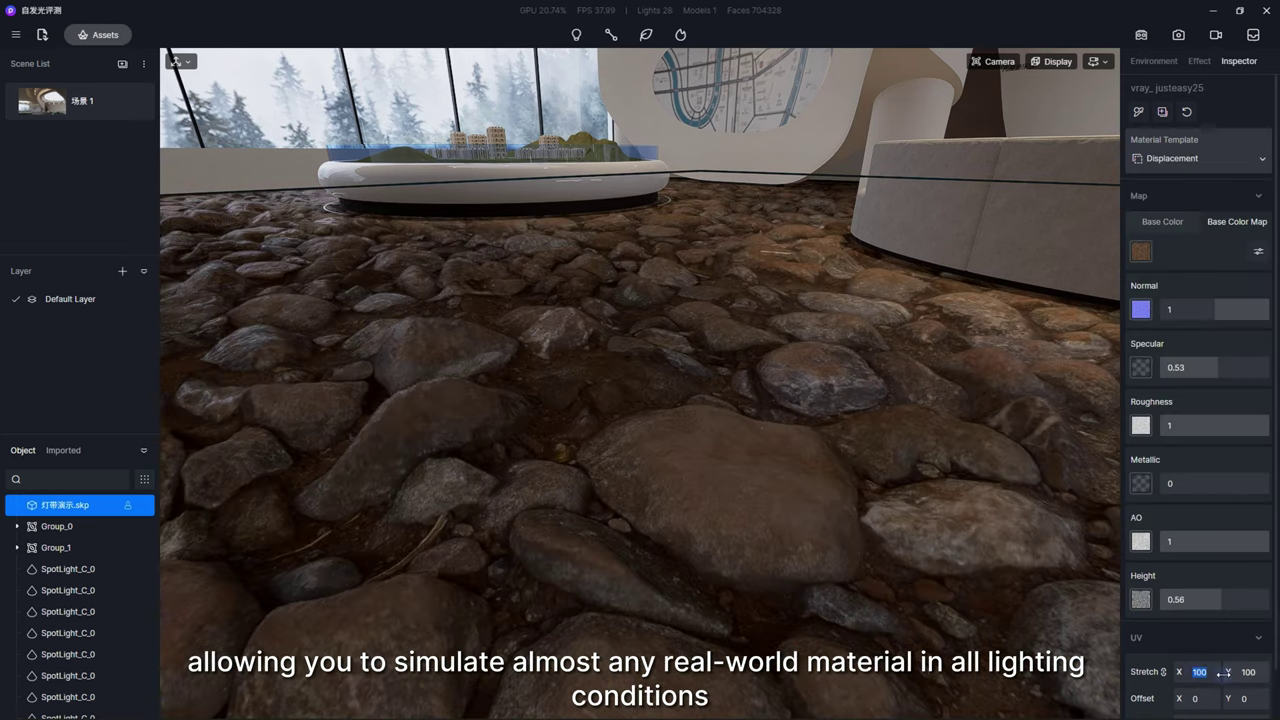
pyautogui.write('0')
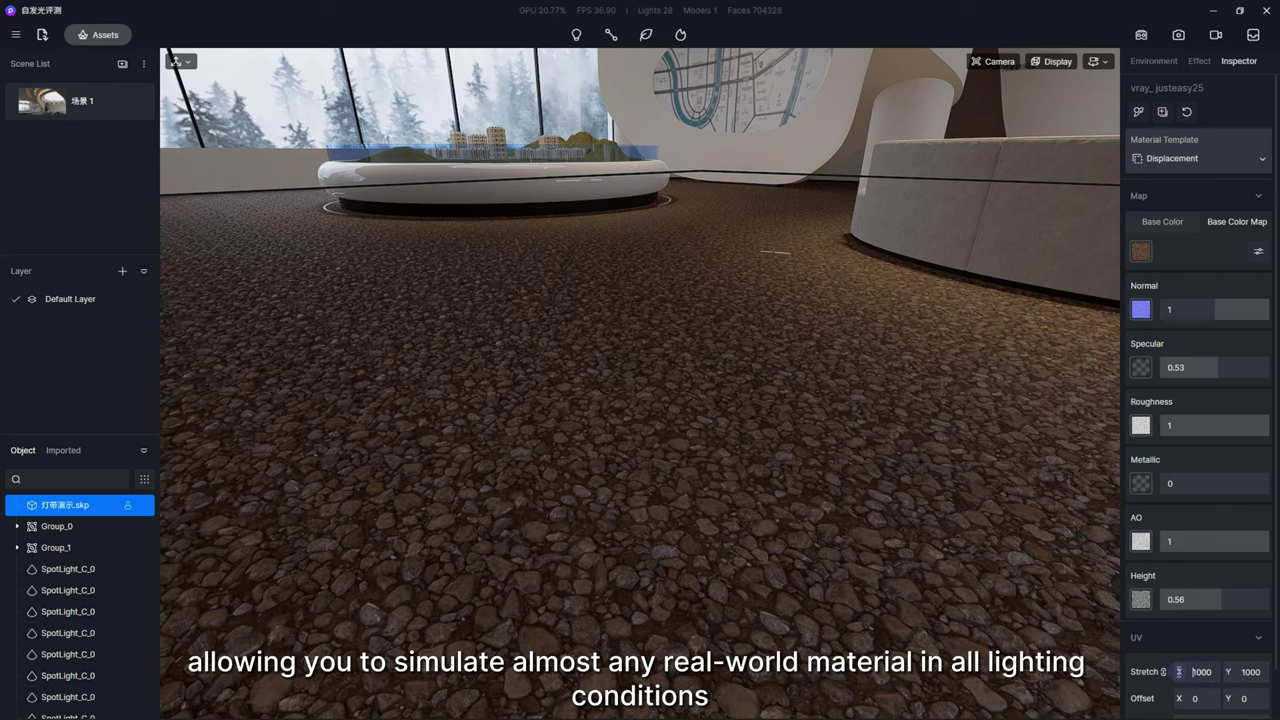
pyautogui.write('.5')
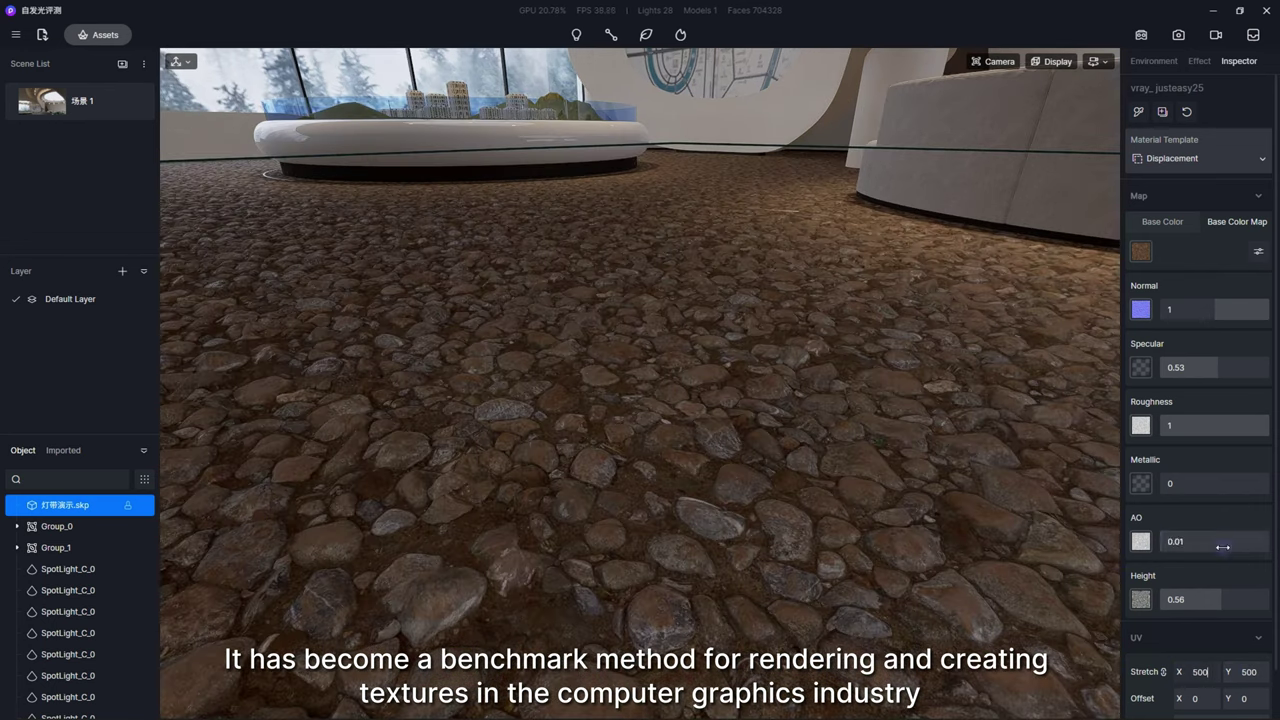
# Adjust the stone floor material's displacement height and inspect the relief from another angle
pyautogui.moveTo(1222, 599)
pyautogui.mouseDown()
pyautogui.moveTo(1271, 599)
pyautogui.moveTo(1137, 586)
pyautogui.moveTo(1264, 590)
pyautogui.moveTo(1145, 591)
pyautogui.moveTo(1233, 594)
pyautogui.mouseUp()
pyautogui.moveTo(865, 356); pyautogui.dragTo(497, 438, button='right')
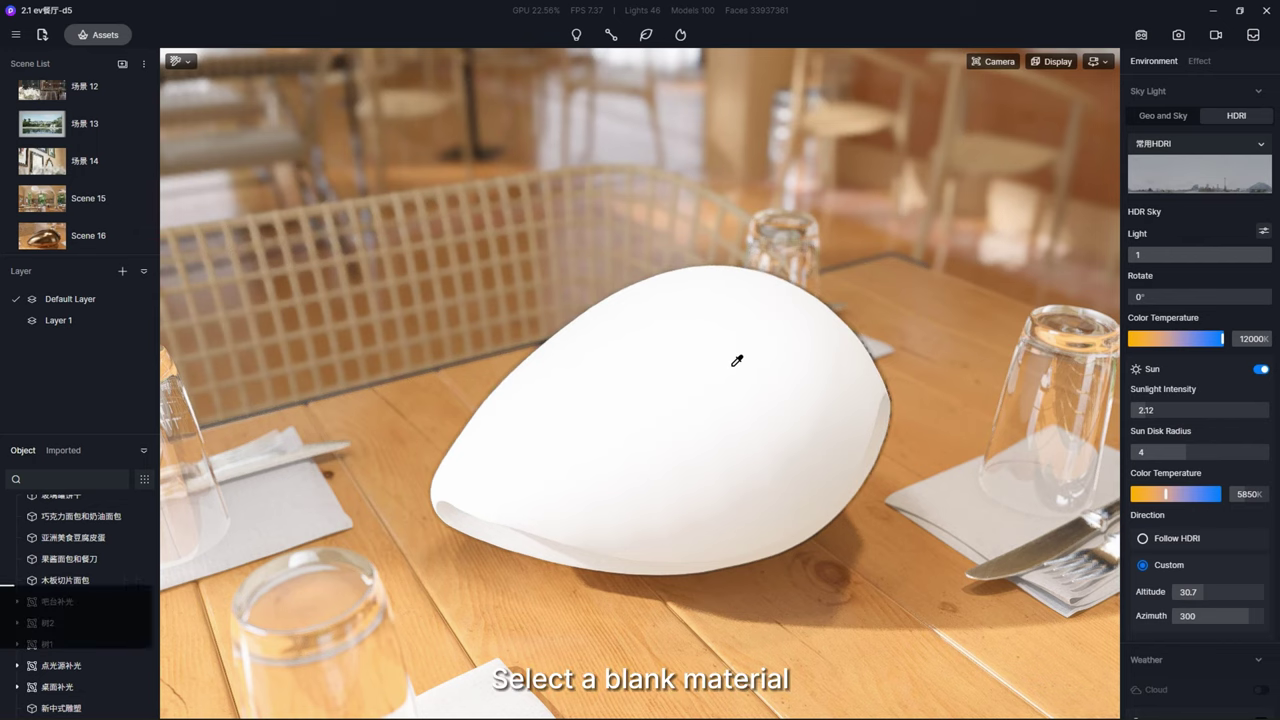
# Pick the blank material of the egg-shaped sculpture and load base color.jpg as its base color map
pyautogui.click(732, 368)
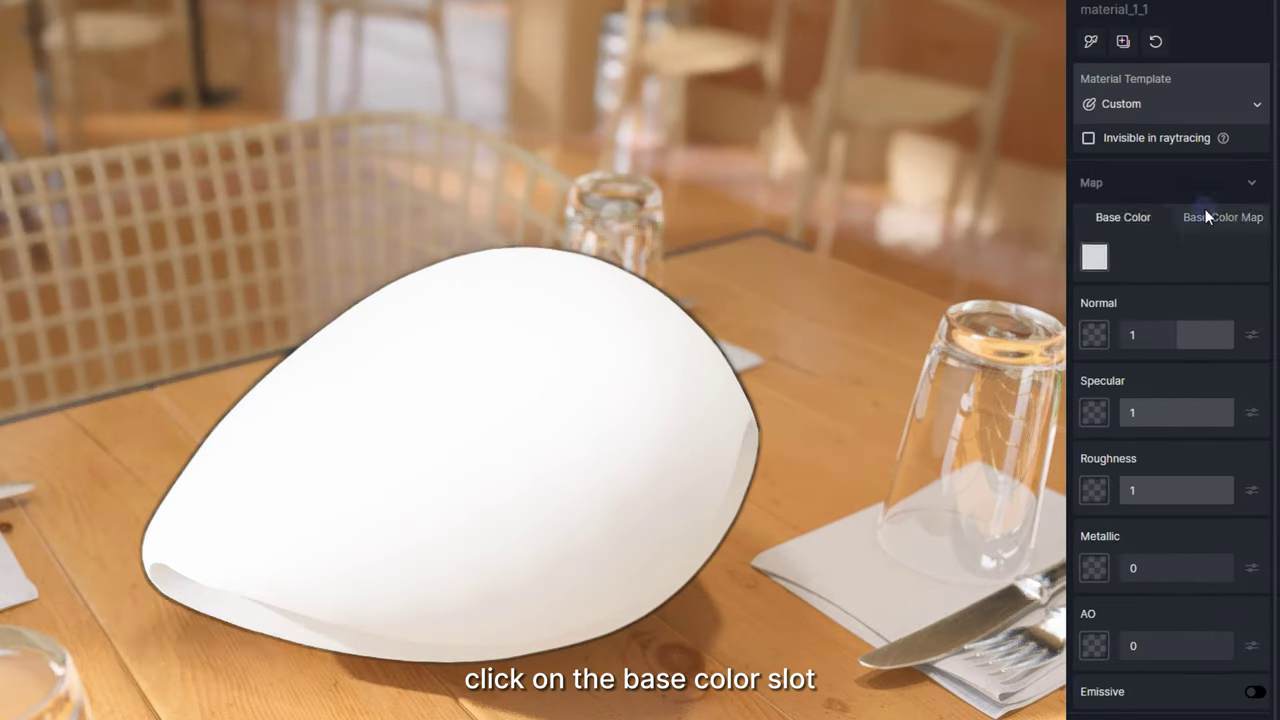
pyautogui.click(1237, 243)
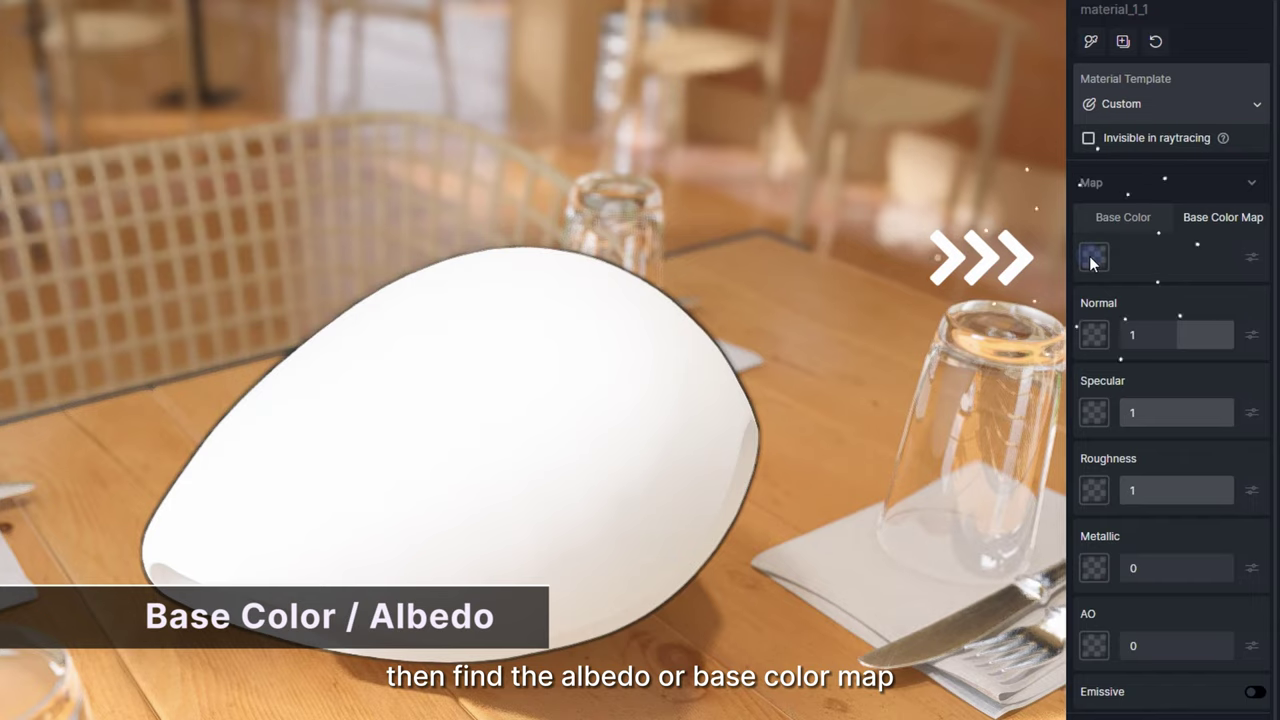
pyautogui.click(1093, 258)
pyautogui.click(122, 202)
pyautogui.click(117, 163)
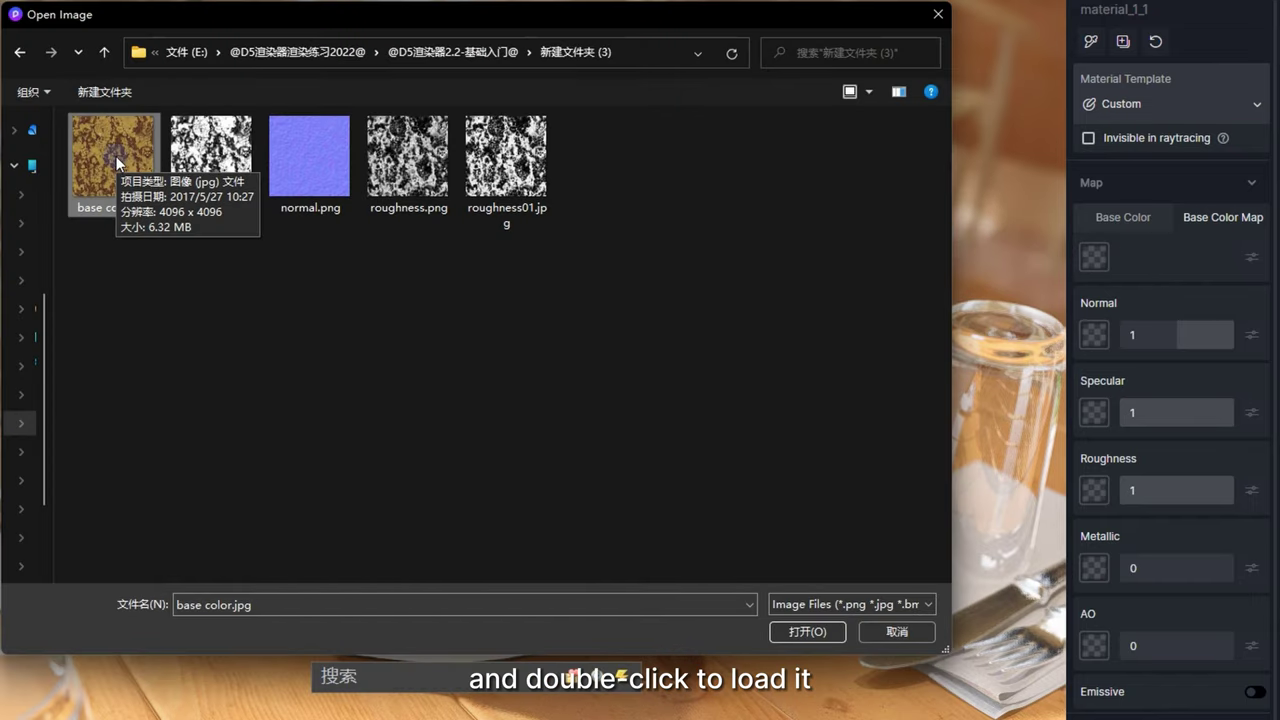
pyautogui.doubleClick(117, 163)
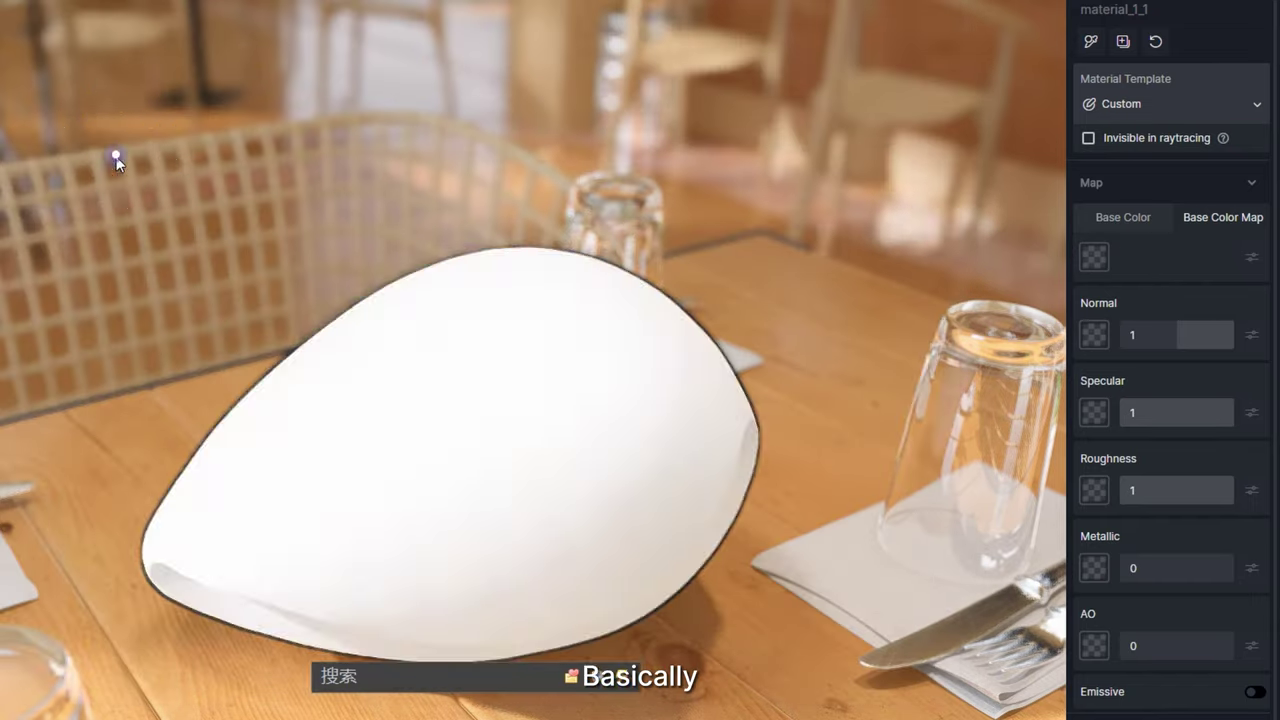
pyautogui.scroll(-2, 1138, 648)
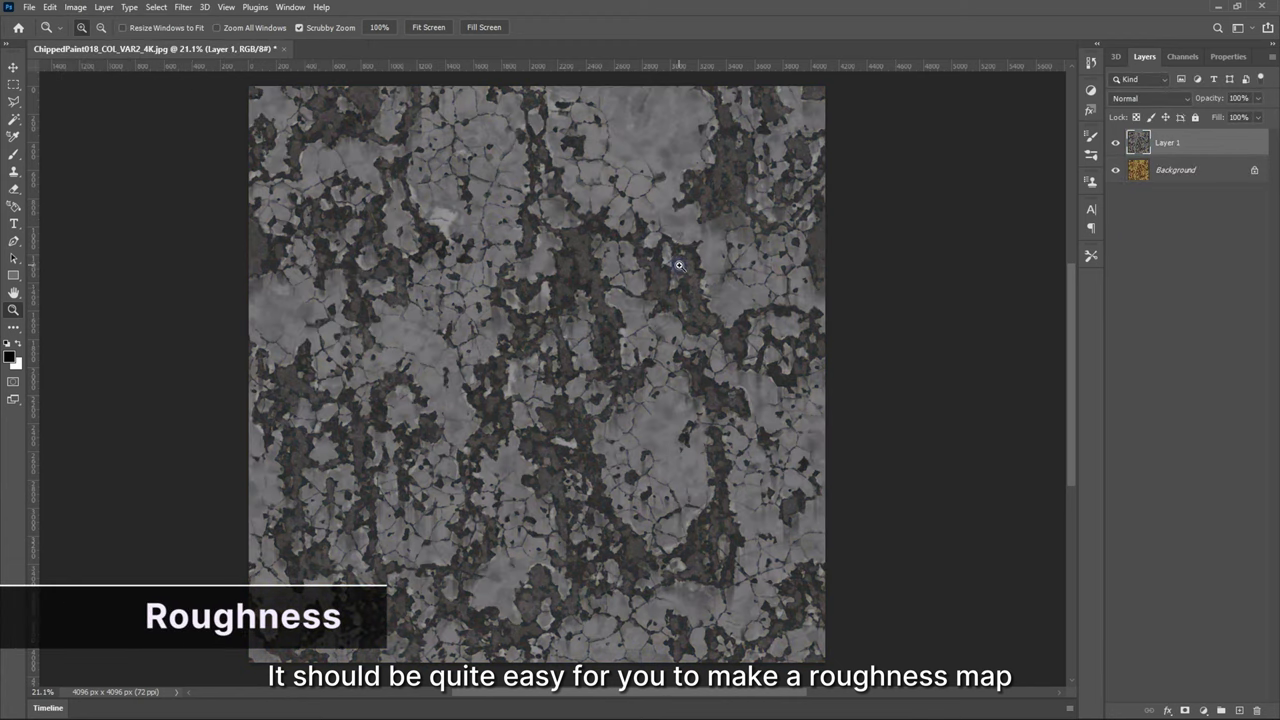
# In Photoshop, invert the desaturated Layer 1 and strongly raise its black-and-white contrast with Levels
pyautogui.hotkey('ctrl', 'i')
pyautogui.hotkey('ctrl', 'l')
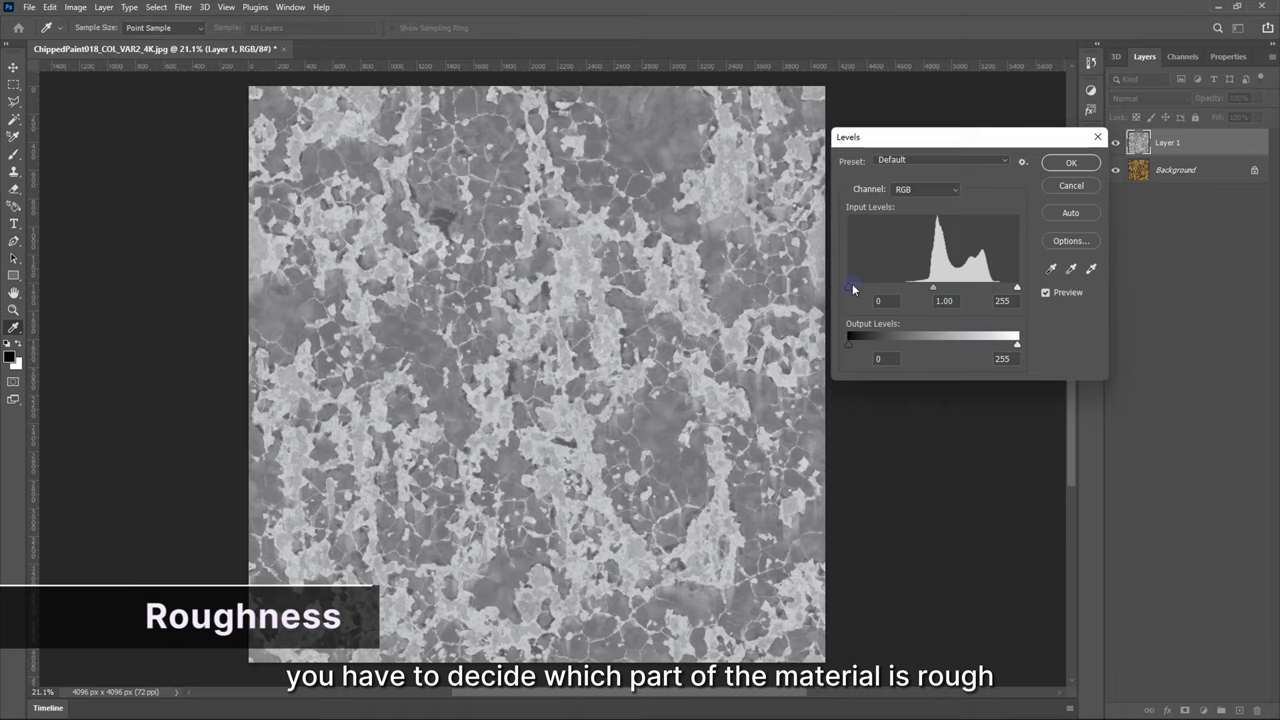
pyautogui.moveTo(852, 287); pyautogui.dragTo(909, 288)
pyautogui.moveTo(1016, 288); pyautogui.dragTo(966, 287)
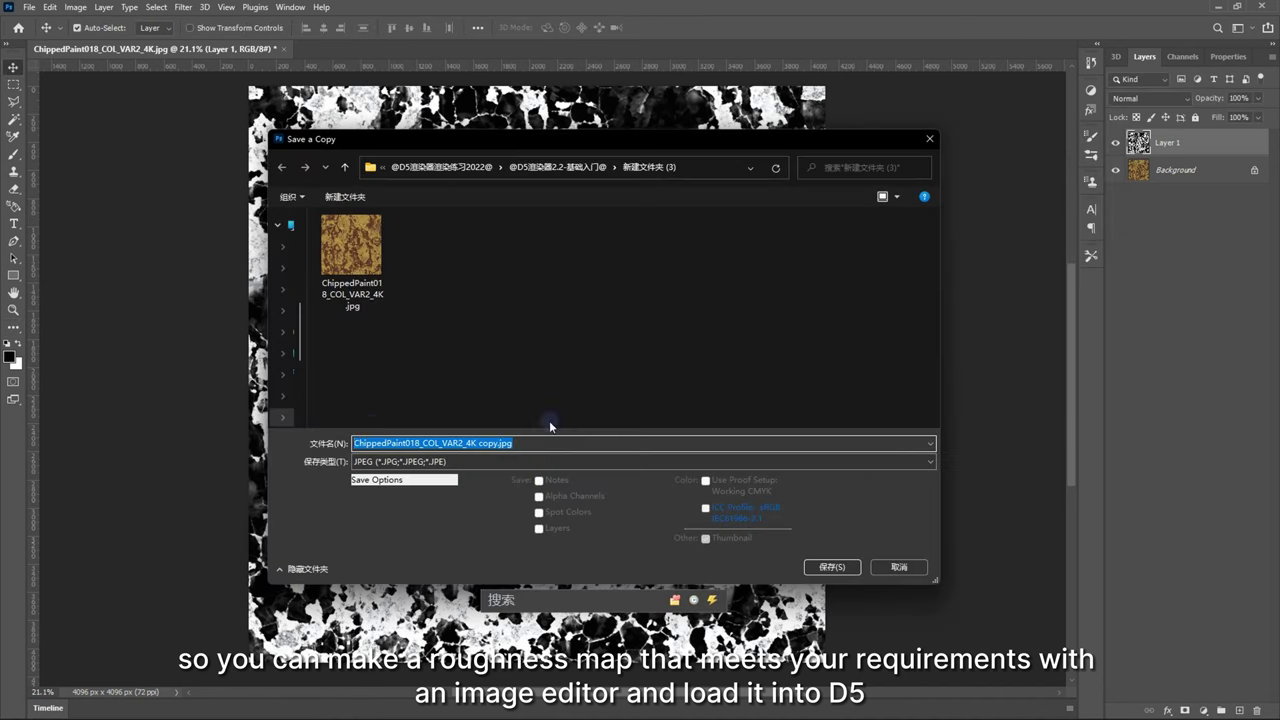
# Save the edited texture as a JPEG copy named roughness01
pyautogui.write('roughness01')
pyautogui.press('Return')
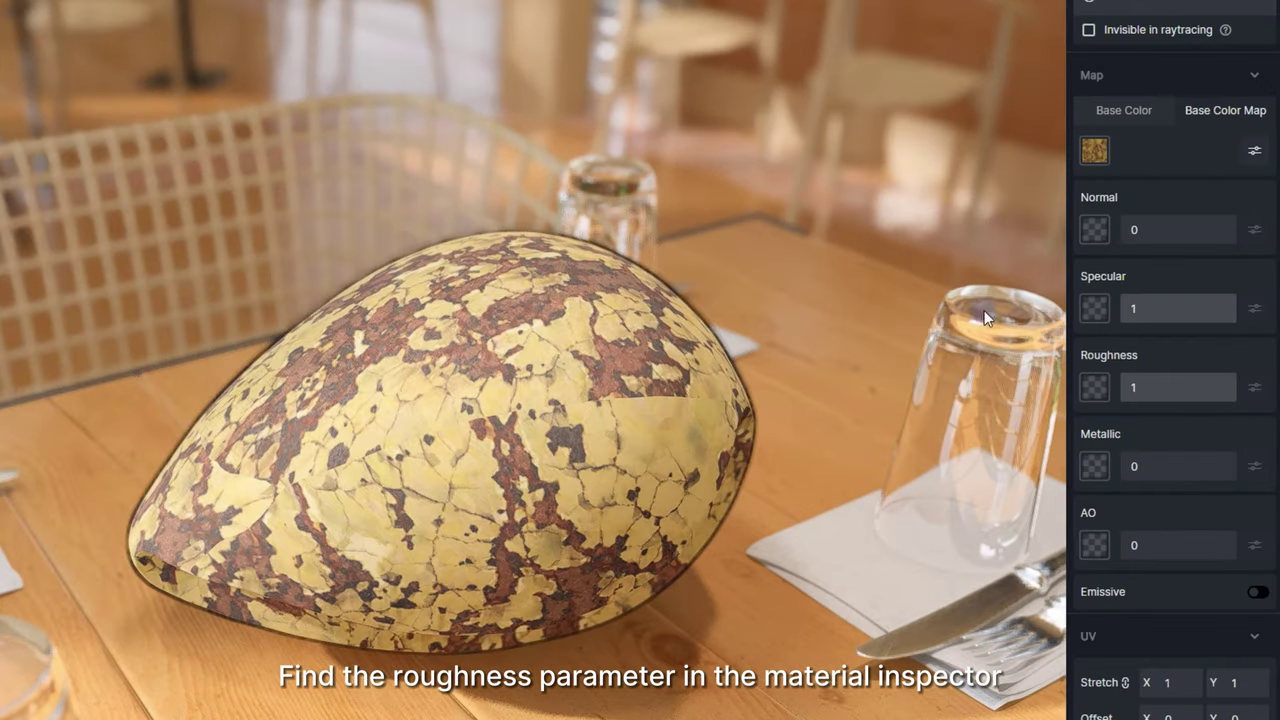
# In D5 Render, load the roughness map into the sculpture material's Roughness slot and set roughness to 1
pyautogui.click(1095, 387)
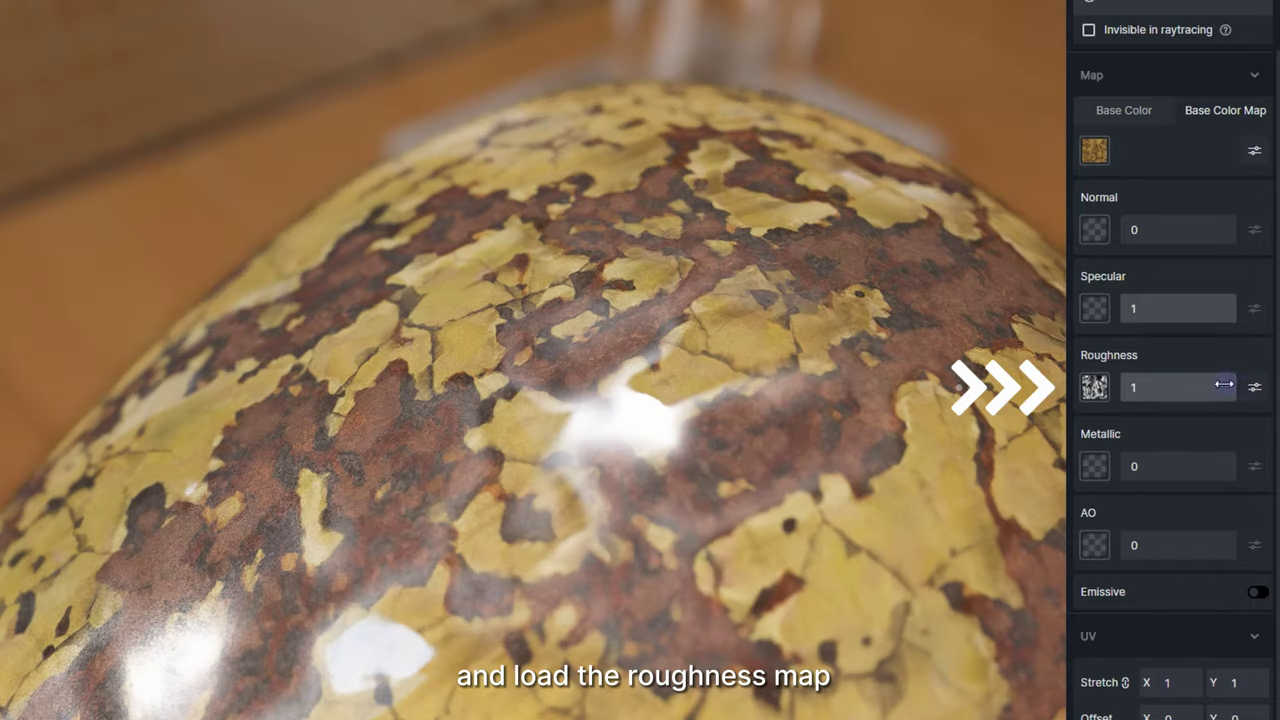
pyautogui.moveTo(1224, 384); pyautogui.dragTo(1275, 389)
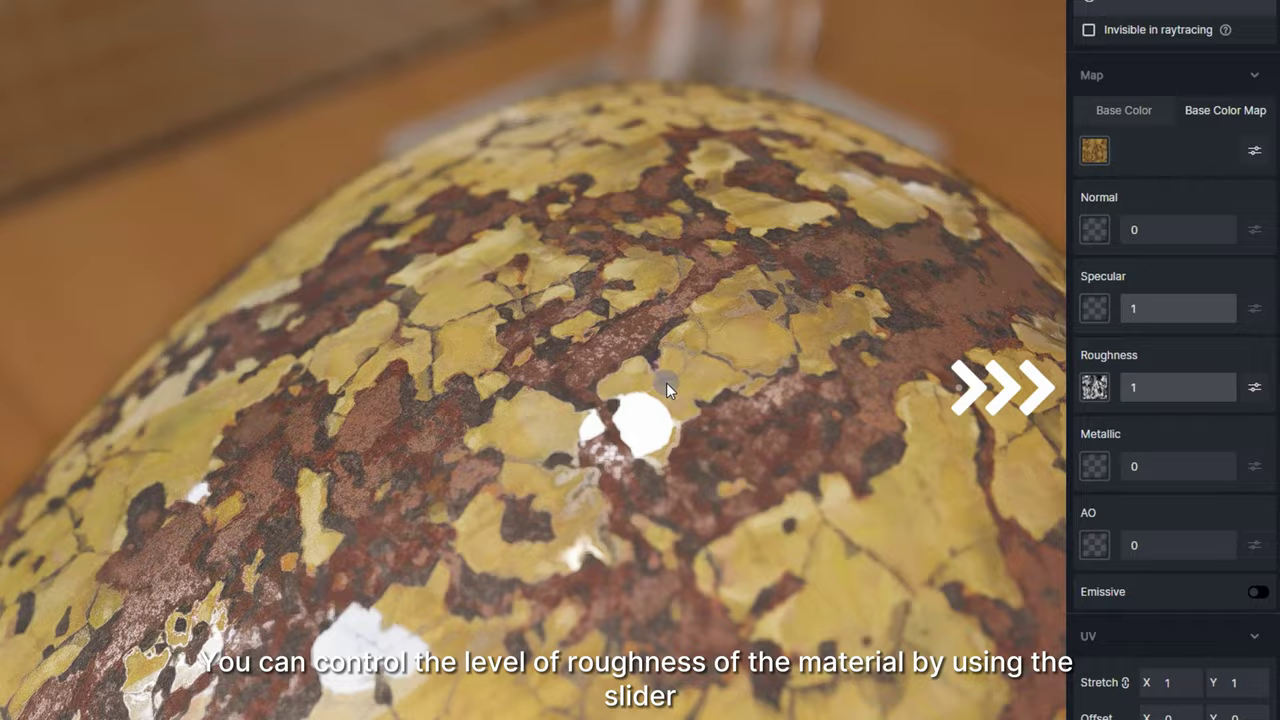
pyautogui.scroll(-3, 666, 382)
pyautogui.moveTo(667, 375); pyautogui.dragTo(330, 332, button='middle')
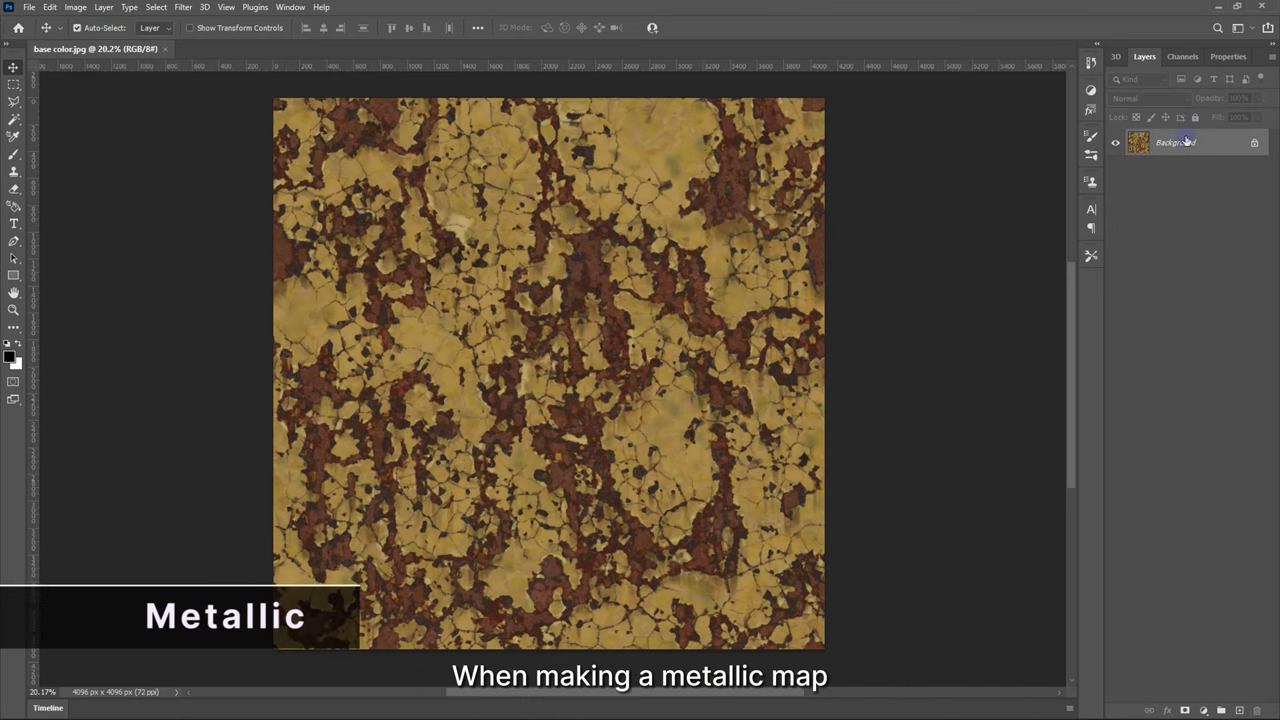
# In Photoshop, duplicate the Background layer of base color.jpg and desaturate the copy
pyautogui.hotkey('ctrl', 'j')
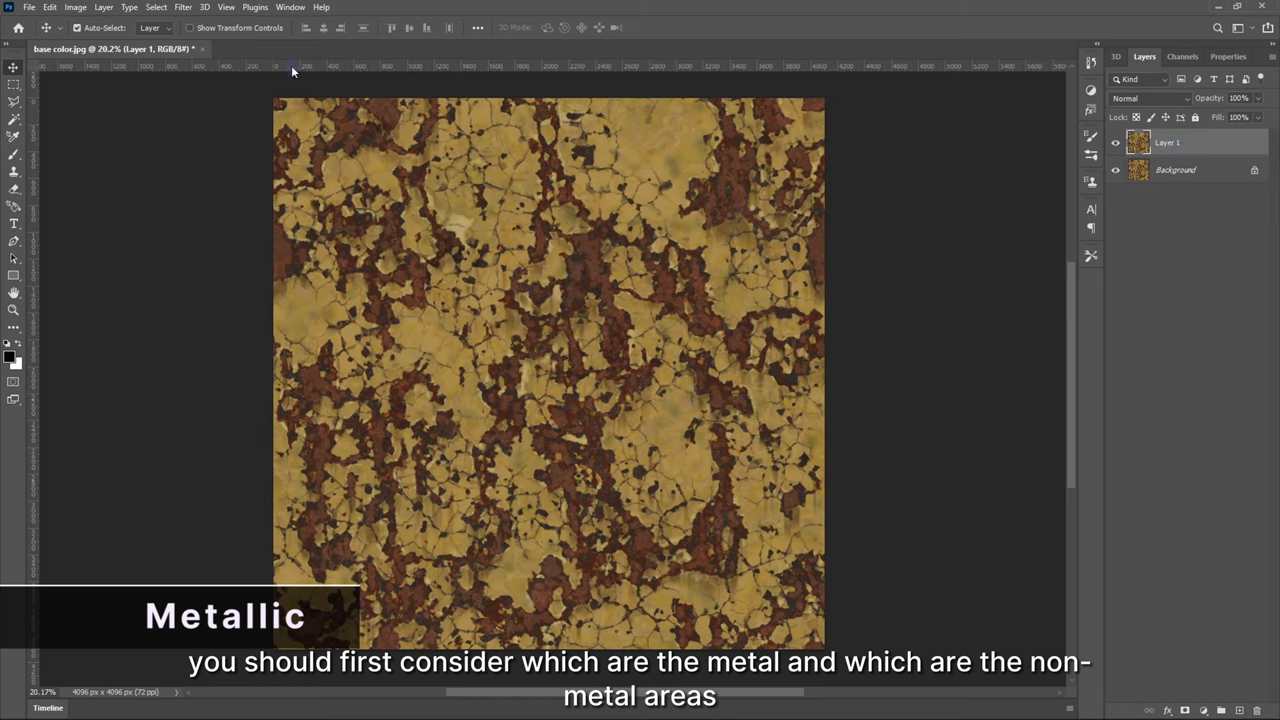
pyautogui.click(75, 7)
pyautogui.moveTo(95, 40)
pyautogui.click(245, 320)
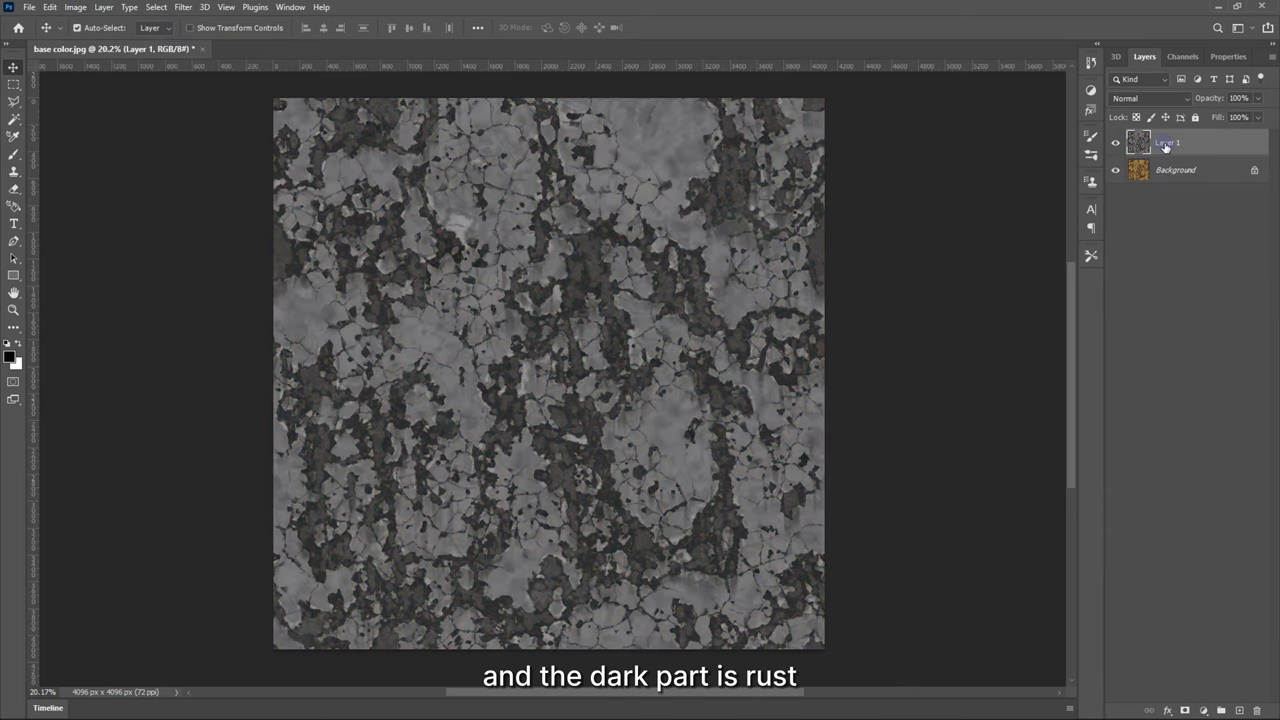
# Apply Levels to Layer 1, pulling in the black, white and midtone inputs for a high-contrast black-and-white mask
pyautogui.hotkey('ctrl', 'l')
pyautogui.moveTo(849, 287); pyautogui.dragTo(872, 285)
pyautogui.moveTo(1017, 287); pyautogui.dragTo(913, 287)
pyautogui.moveTo(920, 287); pyautogui.dragTo(914, 287)
pyautogui.click(1071, 163)
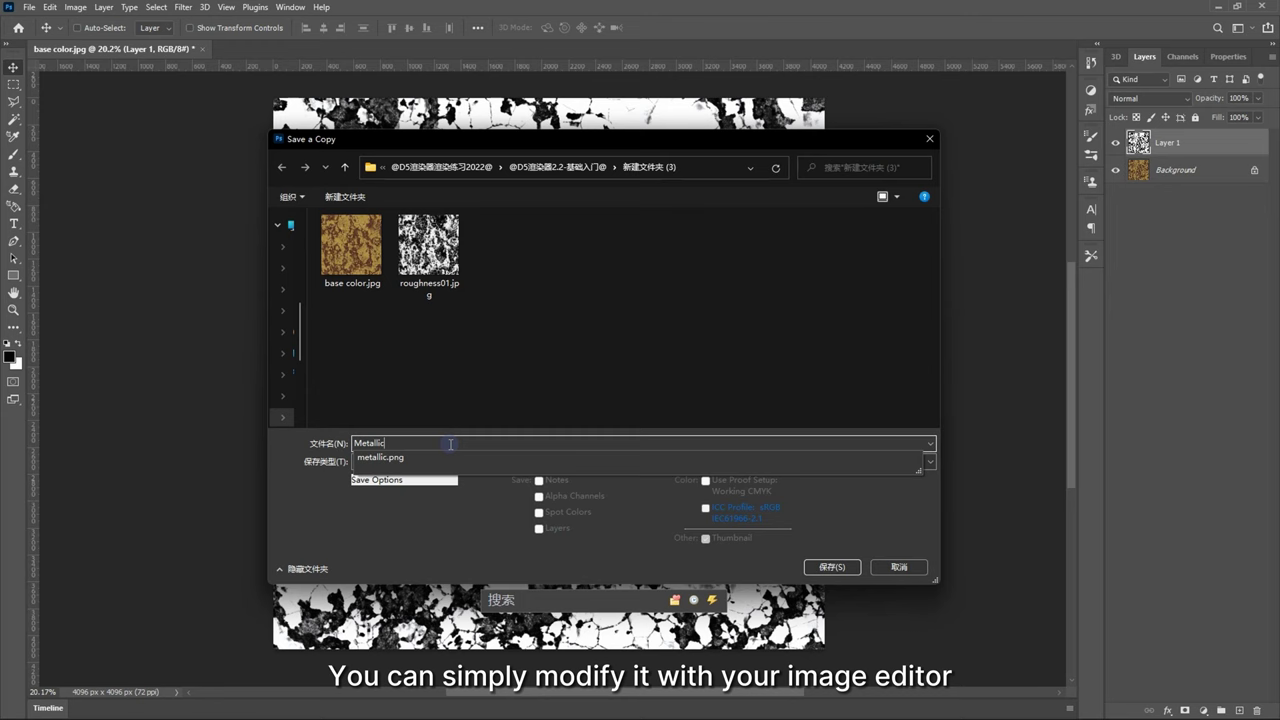
# Save the black-and-white texture as a JPEG copy named Metallic
pyautogui.click(432, 372)
pyautogui.click(850, 574)
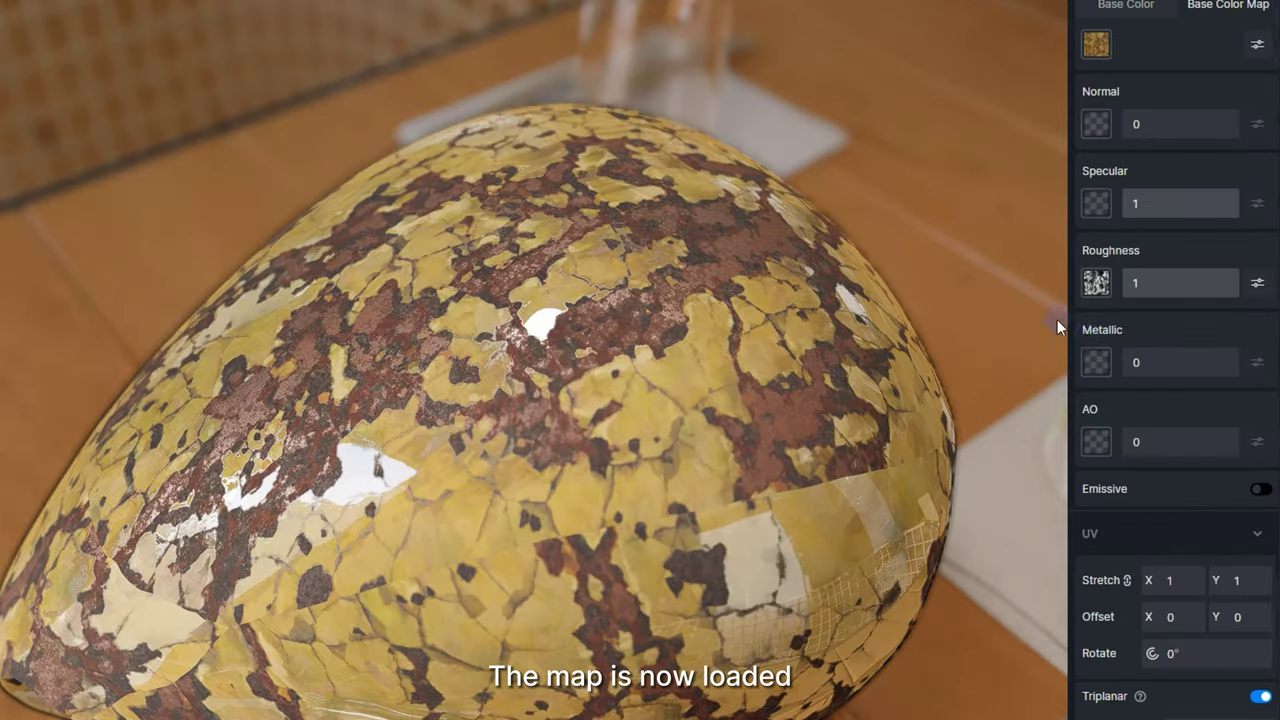
# In D5 Render, load metallic.png into the sculpture material's Metallic slot and set metallic to 1
pyautogui.click(1097, 362)
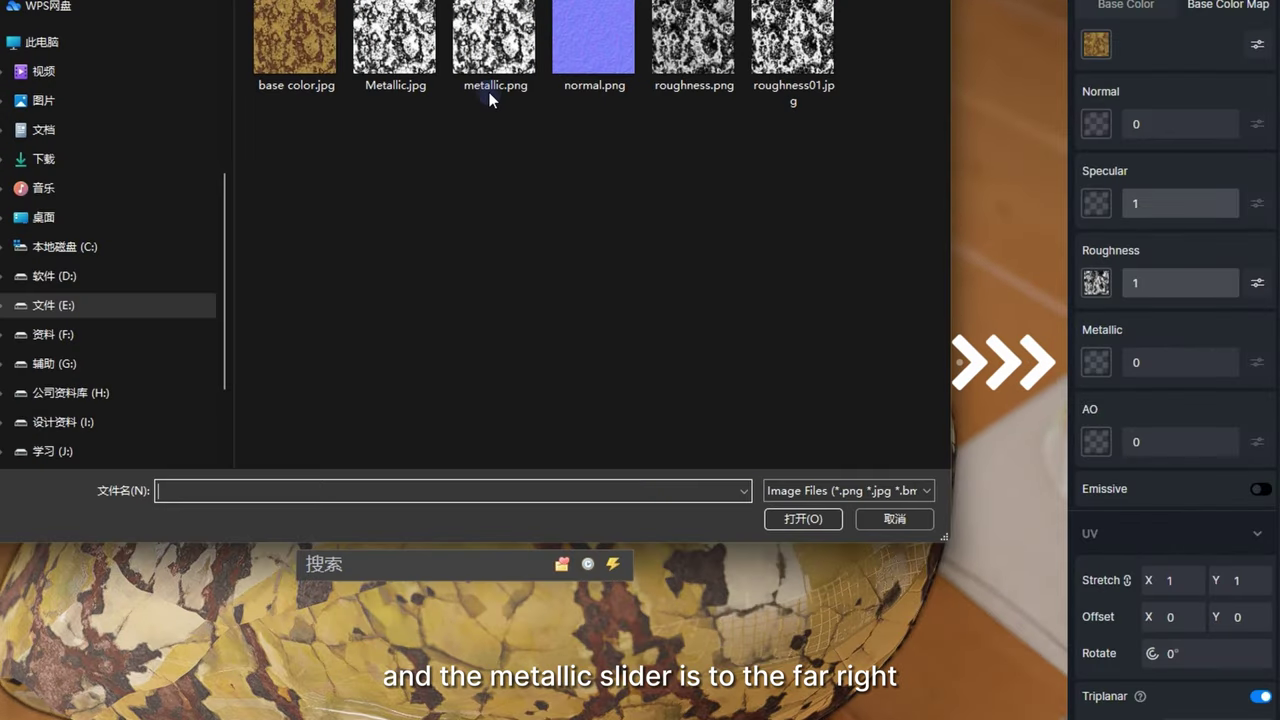
pyautogui.click(497, 62)
pyautogui.doubleClick(501, 67)
pyautogui.moveTo(1164, 358); pyautogui.dragTo(1238, 362)
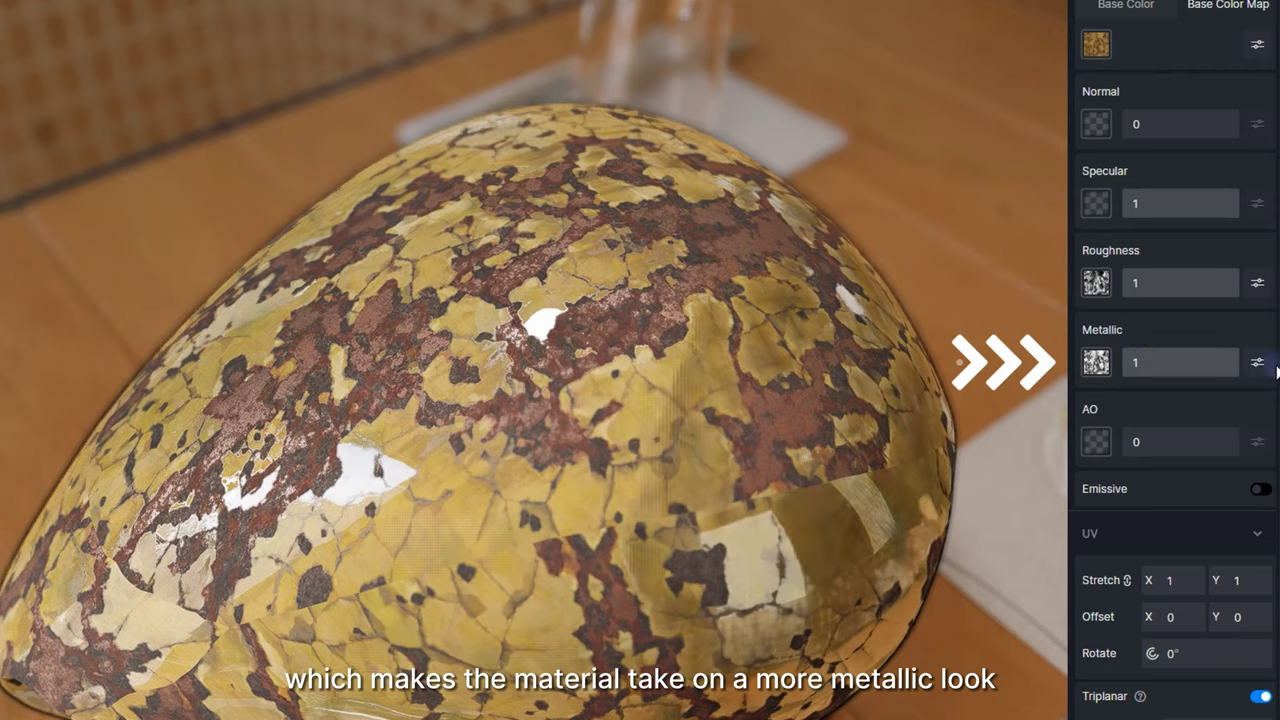
# Set the sculpture material's X offset to 0.54 and inspect the metallic reflections up close
pyautogui.moveTo(1180, 609); pyautogui.dragTo(1225, 616)
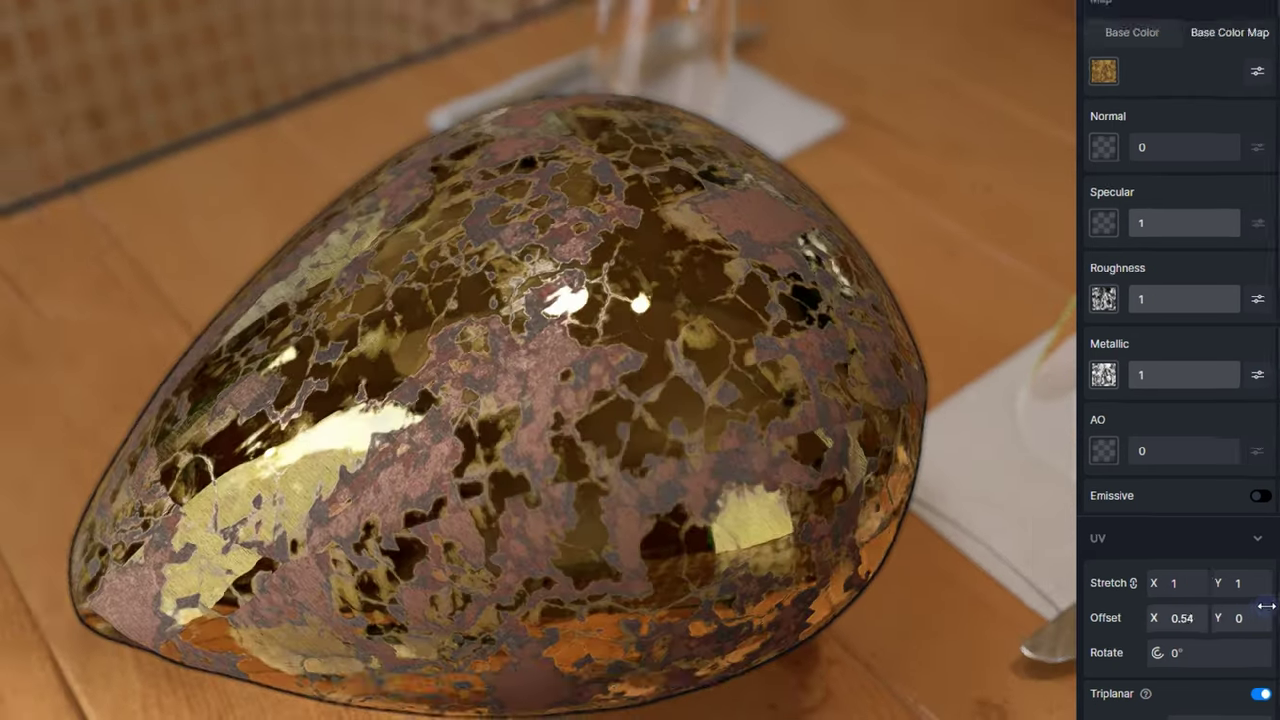
pyautogui.moveTo(854, 434)
pyautogui.mouseDown(button='right')
pyautogui.moveTo(708, 435)
pyautogui.moveTo(765, 446)
pyautogui.moveTo(722, 452)
pyautogui.mouseUp(button='right')
pyautogui.scroll(3, 730, 460)
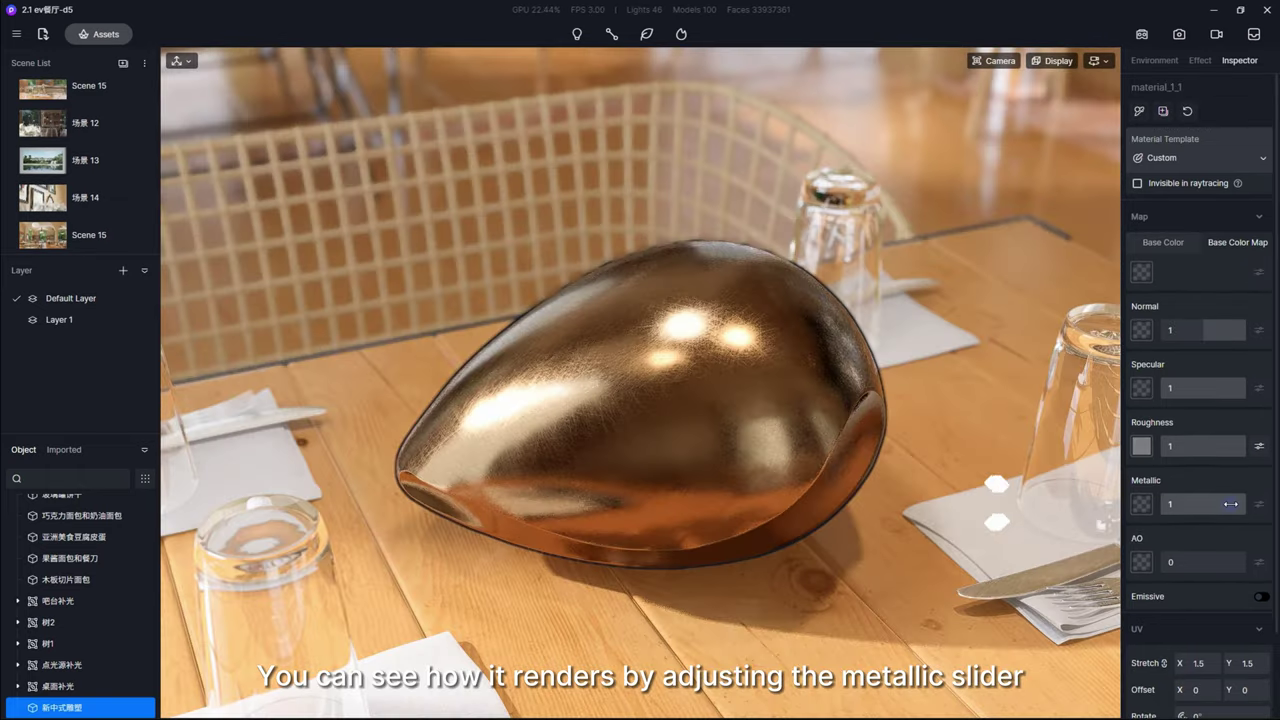
# Set the bronze sculpture's metallic to 0, try a lower roughness, and restore both values to 1
pyautogui.moveTo(1235, 503); pyautogui.dragTo(1137, 493)
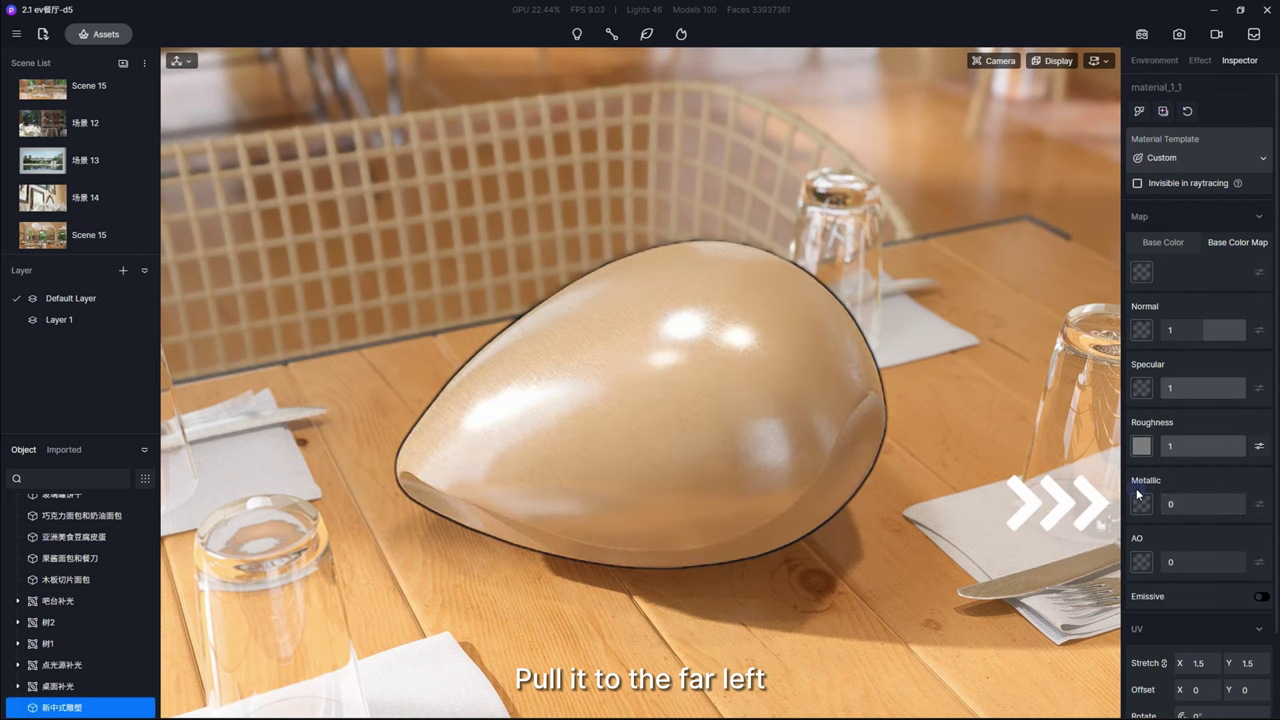
pyautogui.click(1182, 446)
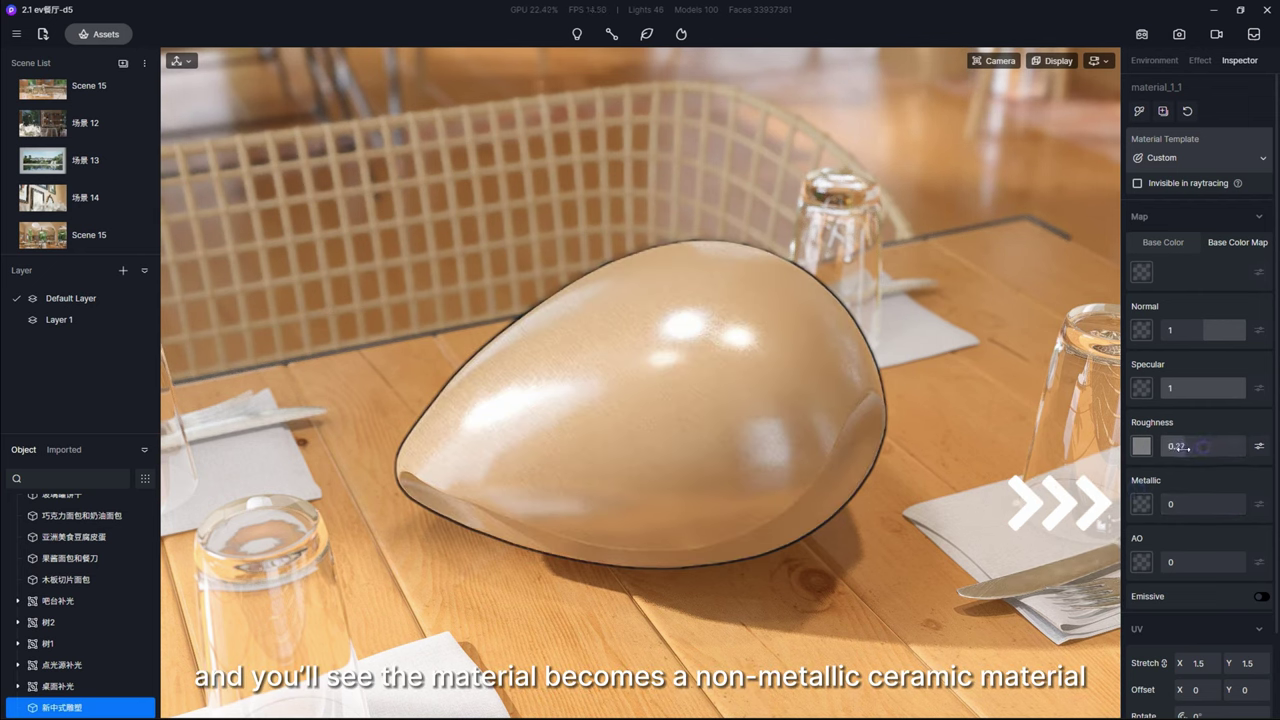
pyautogui.moveTo(1182, 446); pyautogui.dragTo(1257, 449)
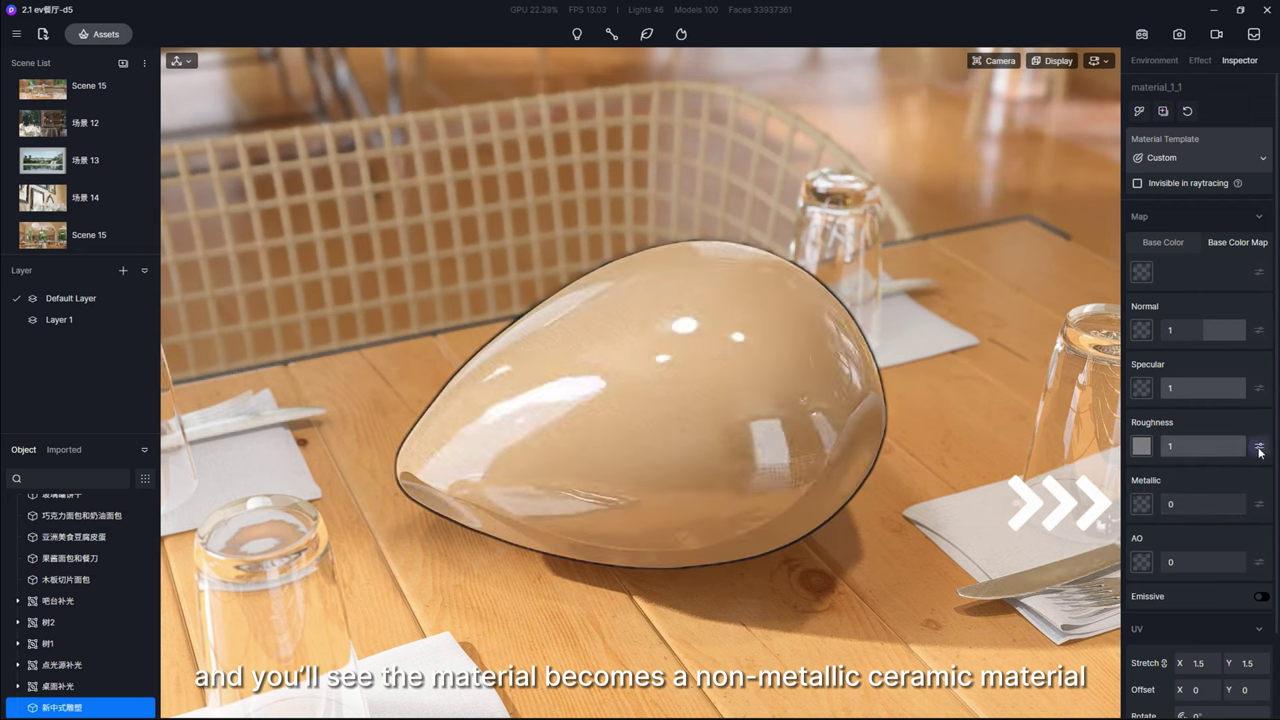
pyautogui.moveTo(1235, 503); pyautogui.dragTo(1267, 510)
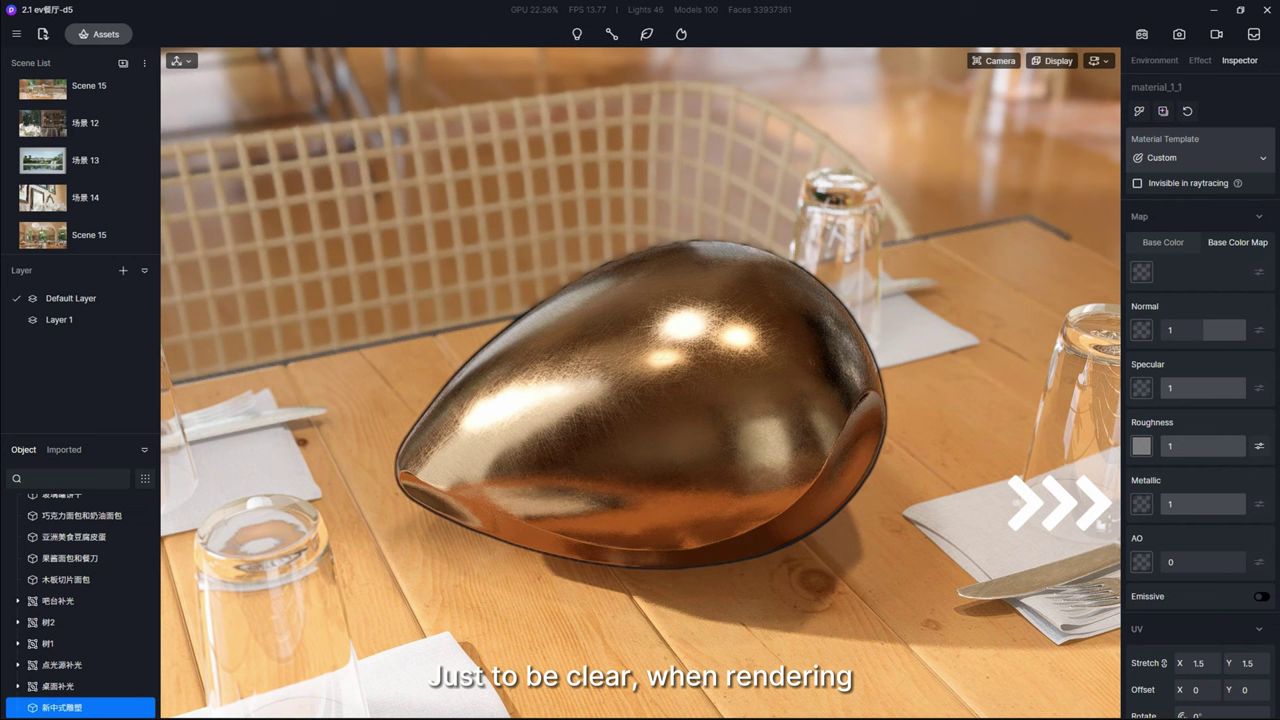
# Set the sculpture's roughness to 0.54 and compare the material with metallic at 0 and at 1
pyautogui.moveTo(1218, 503); pyautogui.dragTo(1166, 504)
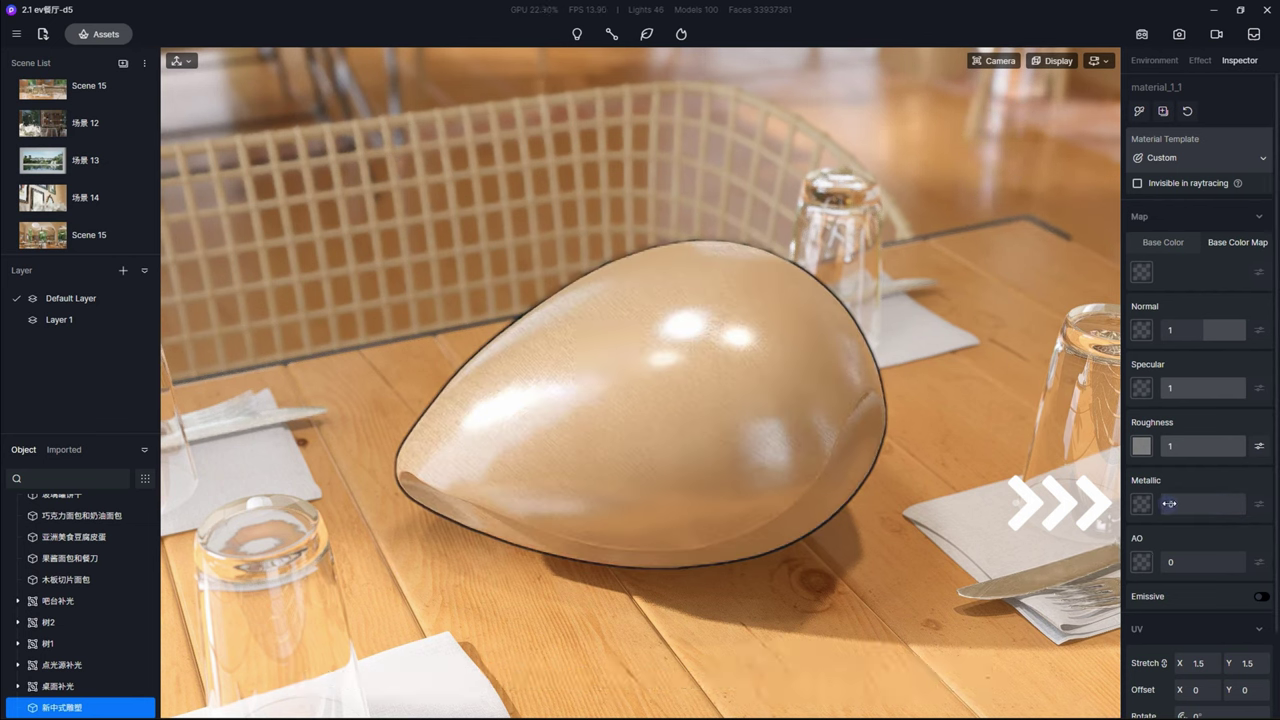
pyautogui.moveTo(1235, 449); pyautogui.dragTo(1200, 449)
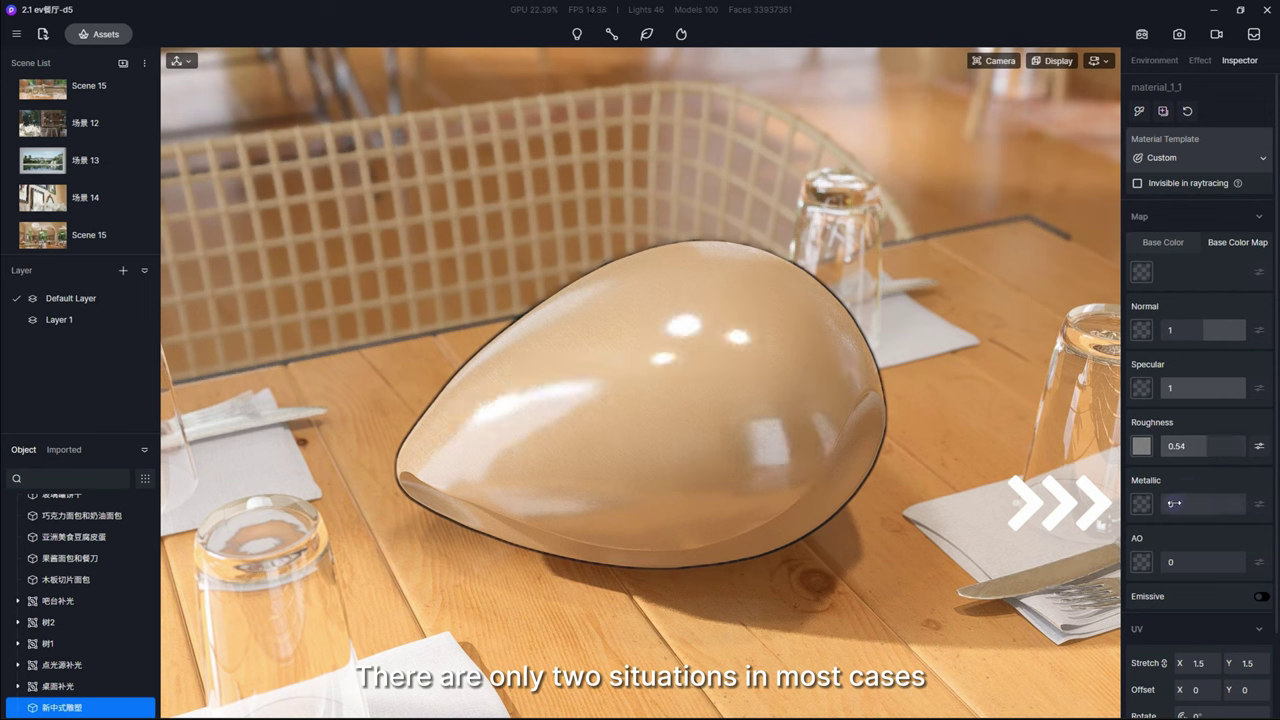
pyautogui.moveTo(1170, 504); pyautogui.dragTo(1273, 503)
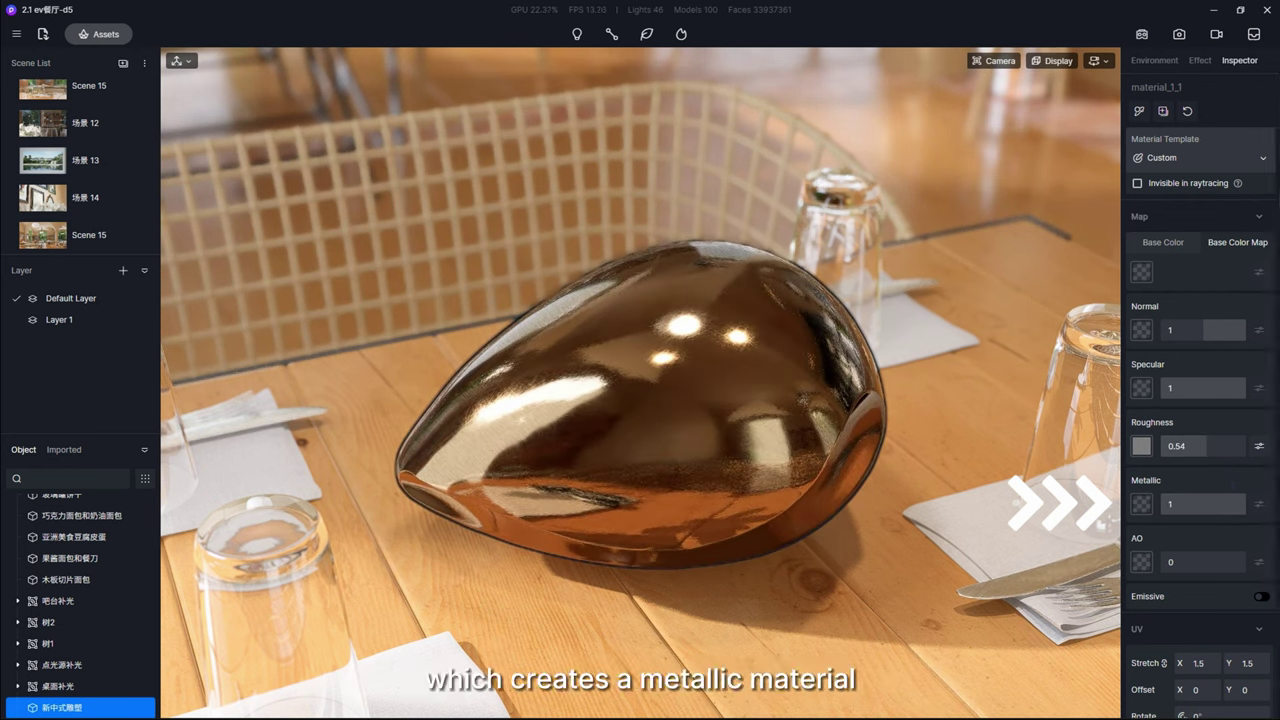
pyautogui.moveTo(1172, 504); pyautogui.dragTo(1273, 505)
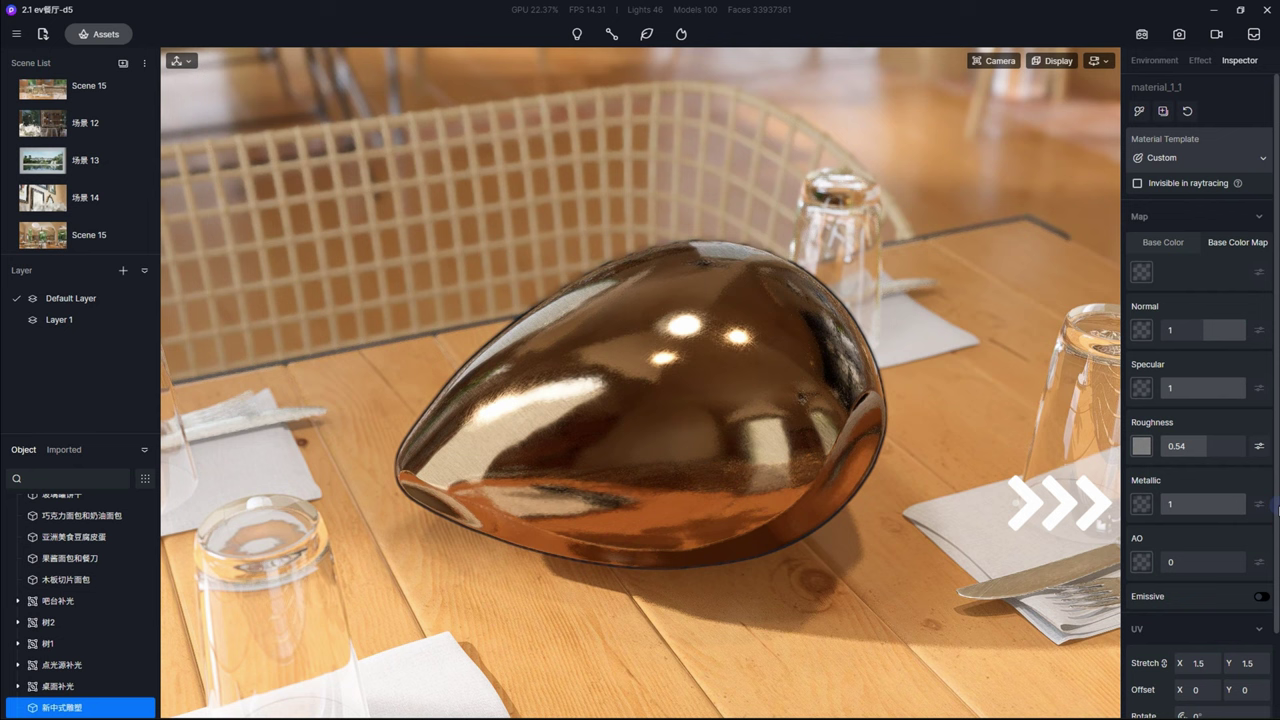
# Set the sculpture material's metallic to a middle value of about 0.5
pyautogui.click(1203, 502)
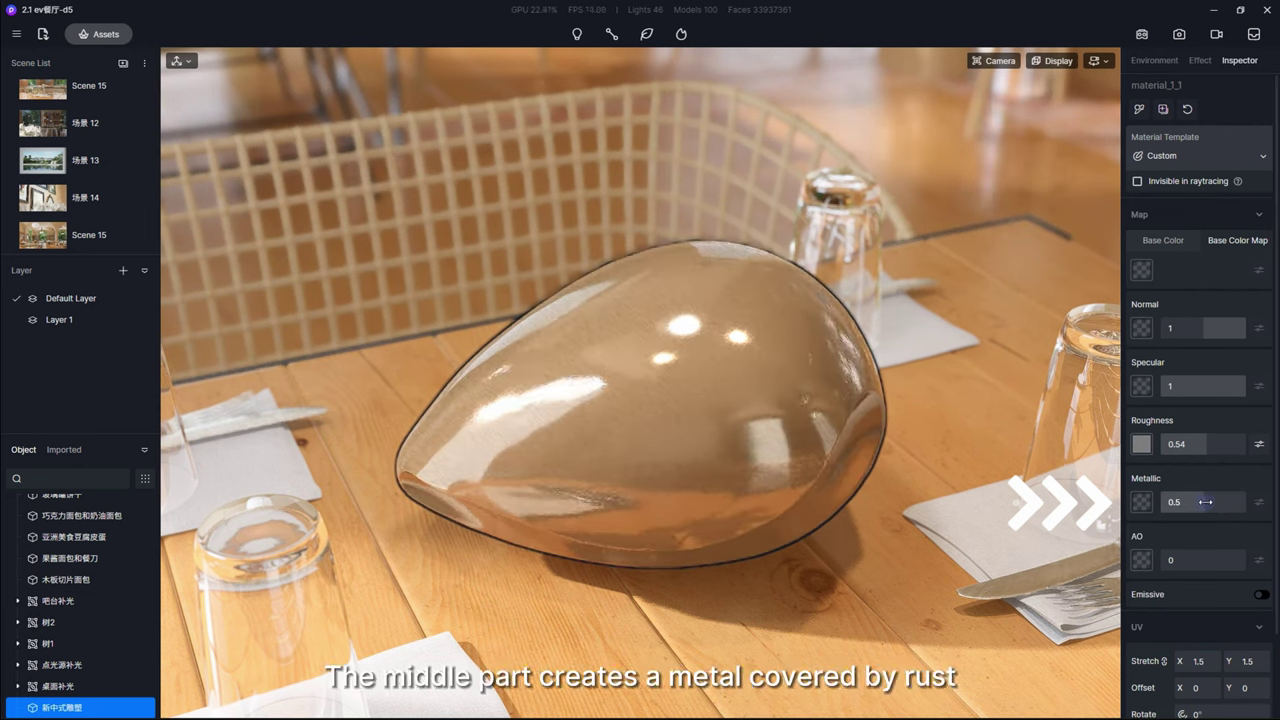
pyautogui.moveTo(1208, 501)
pyautogui.mouseDown()
pyautogui.moveTo(1140, 496)
pyautogui.moveTo(1262, 507)
pyautogui.moveTo(1197, 502)
pyautogui.mouseUp()
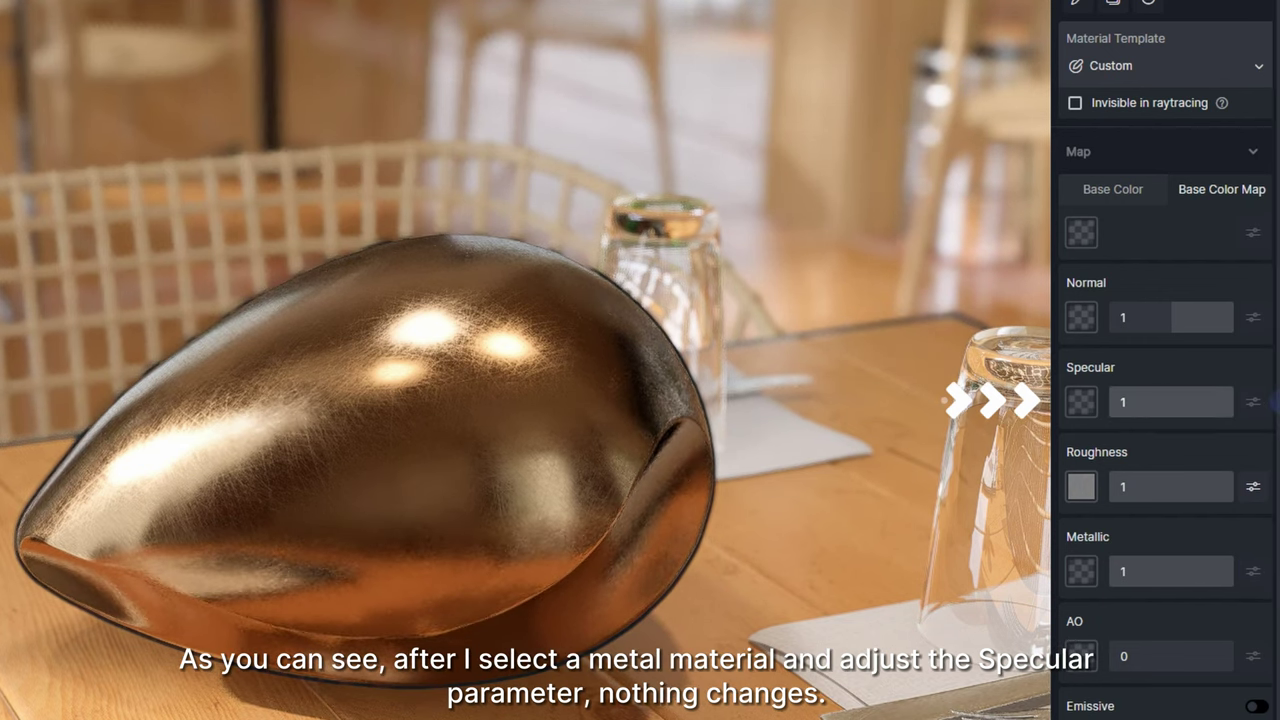
# Lower the fully metallic sculpture material's specular to 0.48
pyautogui.moveTo(1170, 402); pyautogui.dragTo(1076, 389)
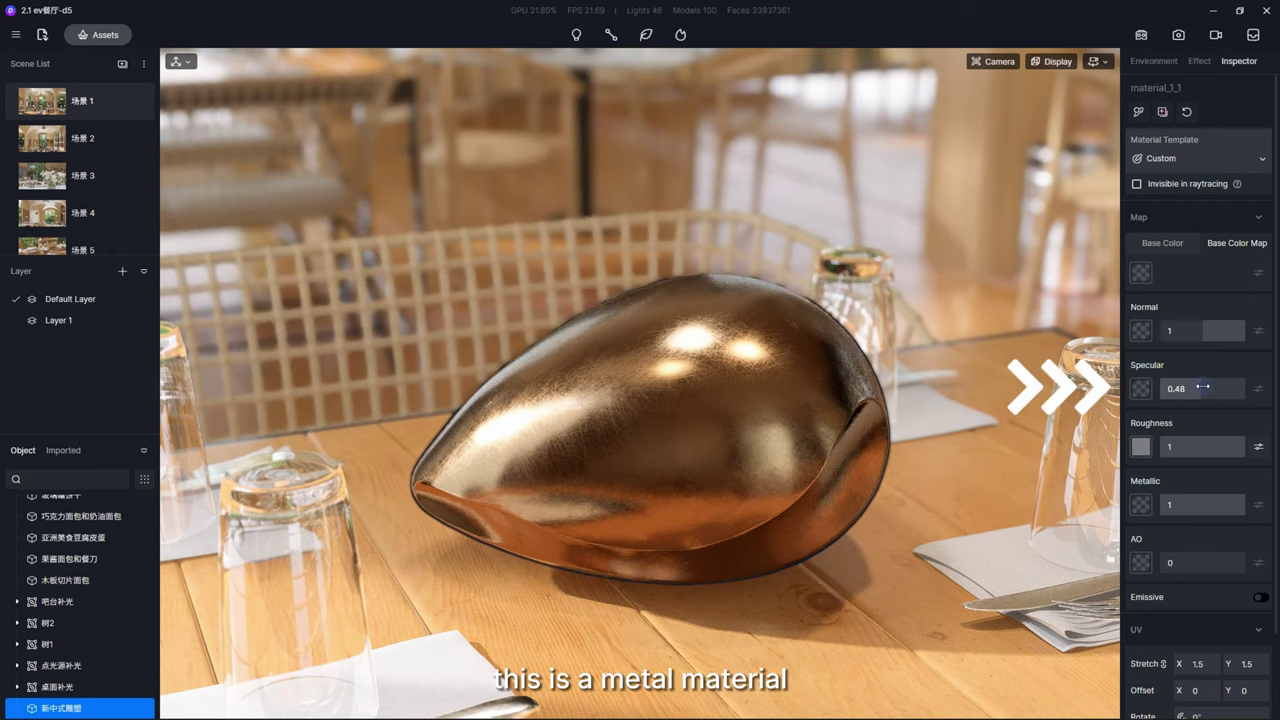
# Set the sculpture's metallic to 0 and compare how specular changes affect the metallic and the ceramic-like look
pyautogui.moveTo(1203, 386); pyautogui.dragTo(1130, 380)
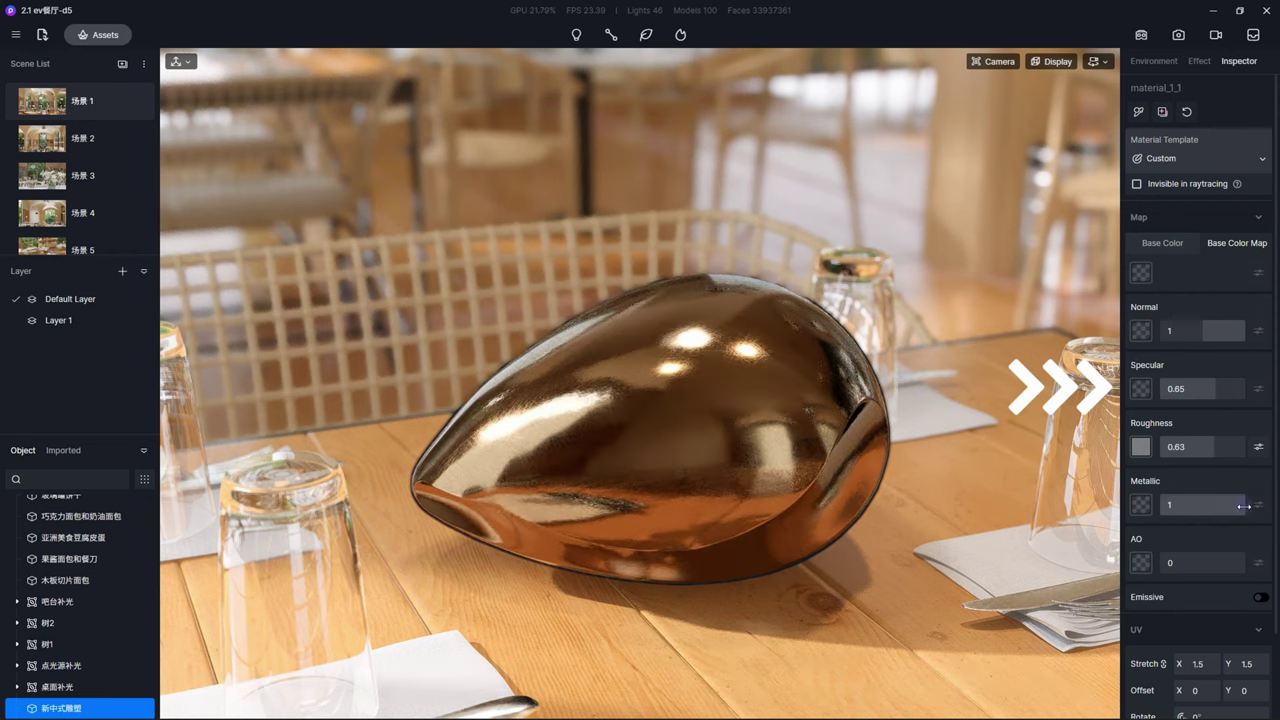
pyautogui.moveTo(1230, 504); pyautogui.dragTo(1060, 504)
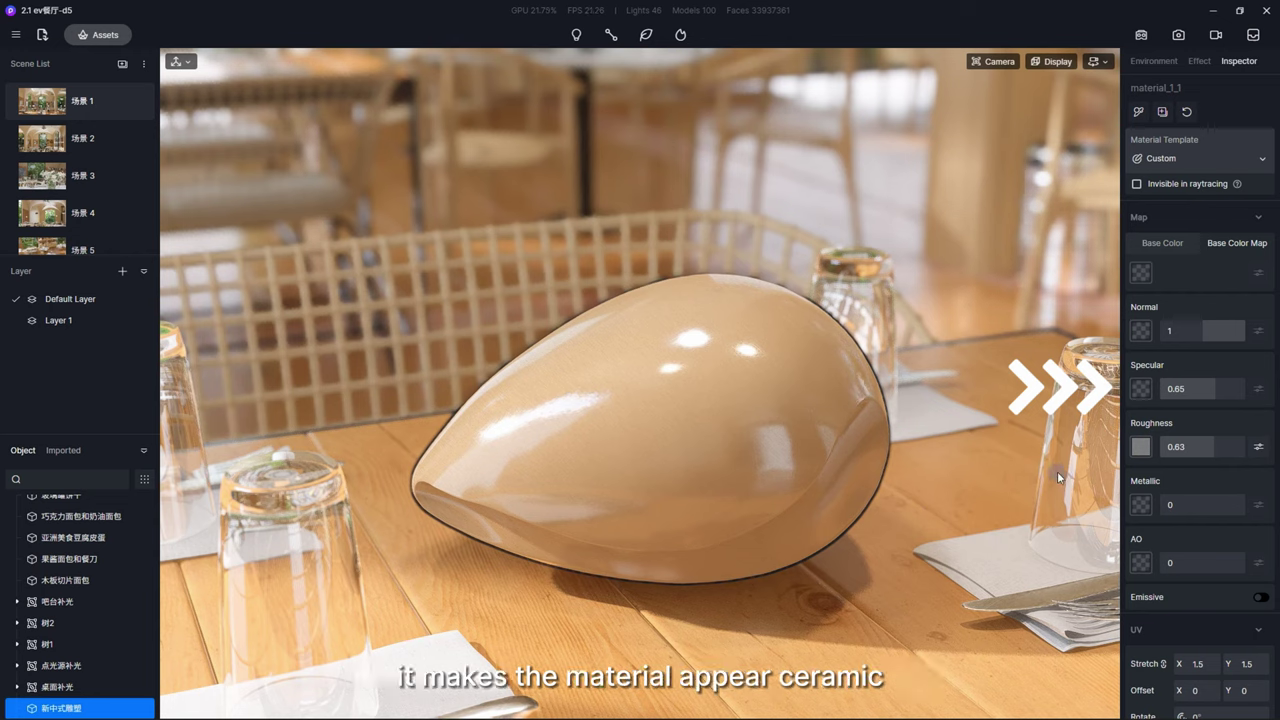
pyautogui.moveTo(1212, 389); pyautogui.dragTo(1239, 361)
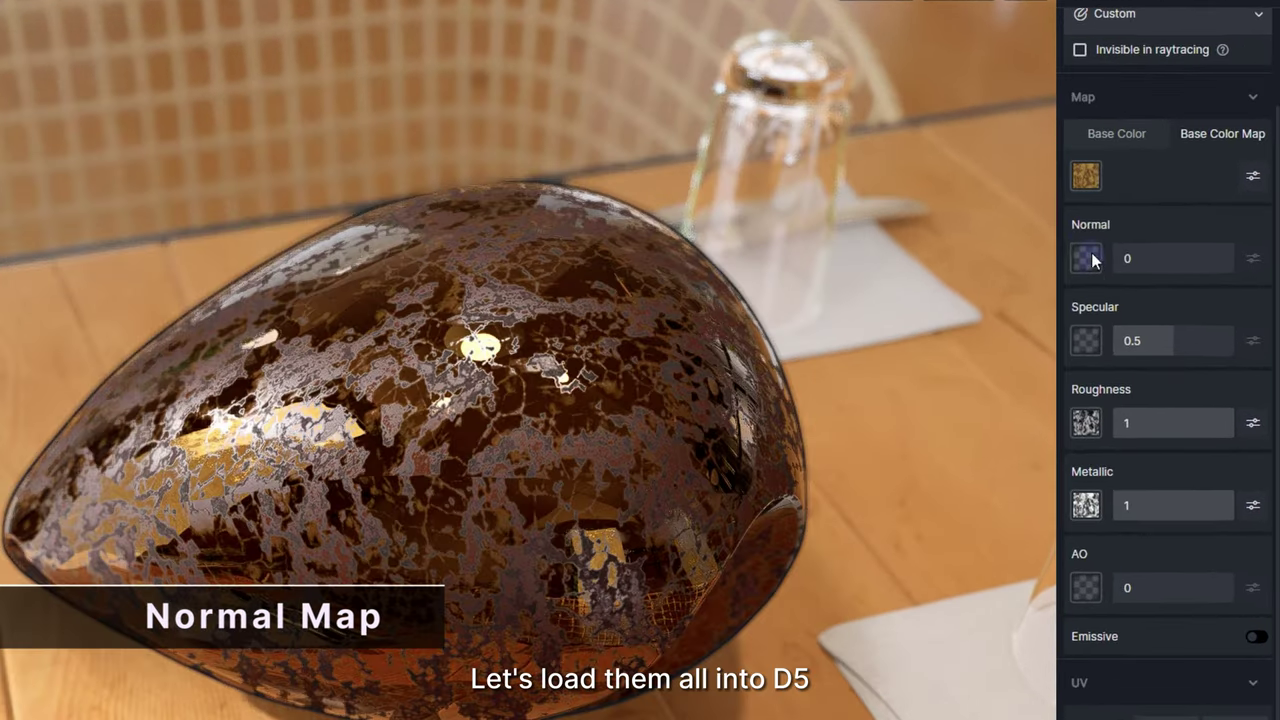
# Load normal.png as the sculpture material's normal map and set the normal strength to 1
pyautogui.click(1145, 246)
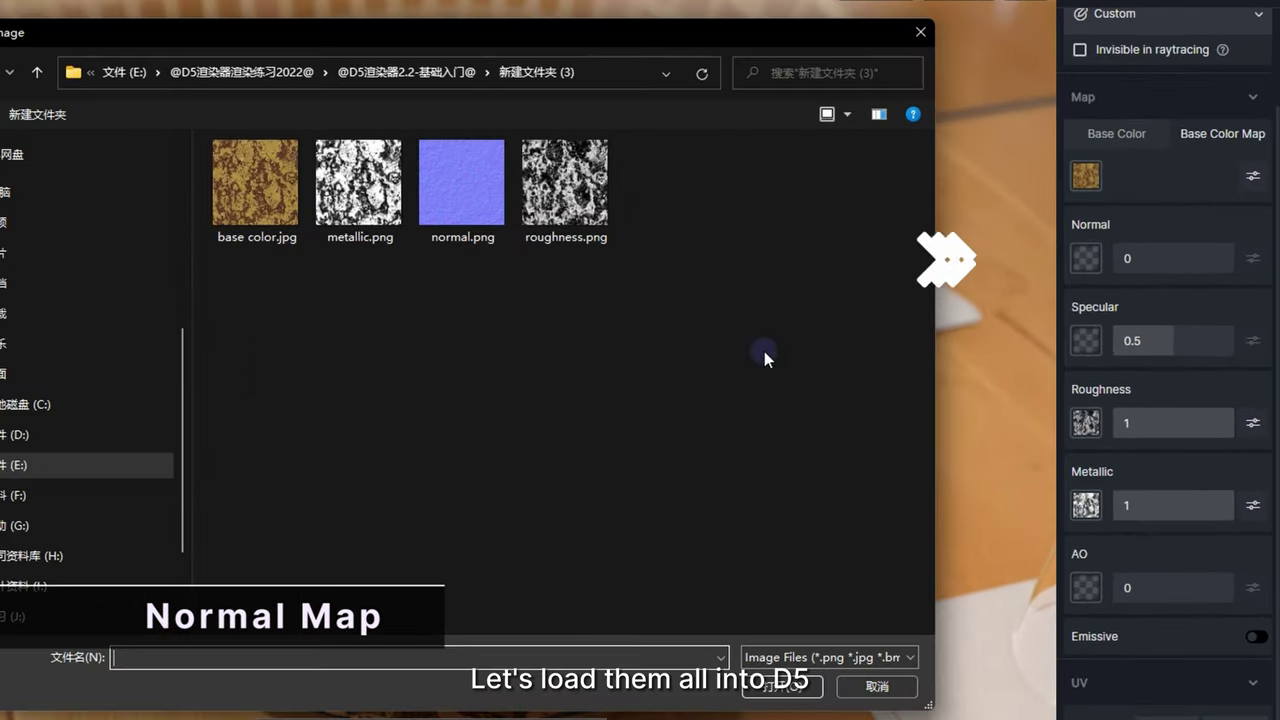
pyautogui.doubleClick(484, 190)
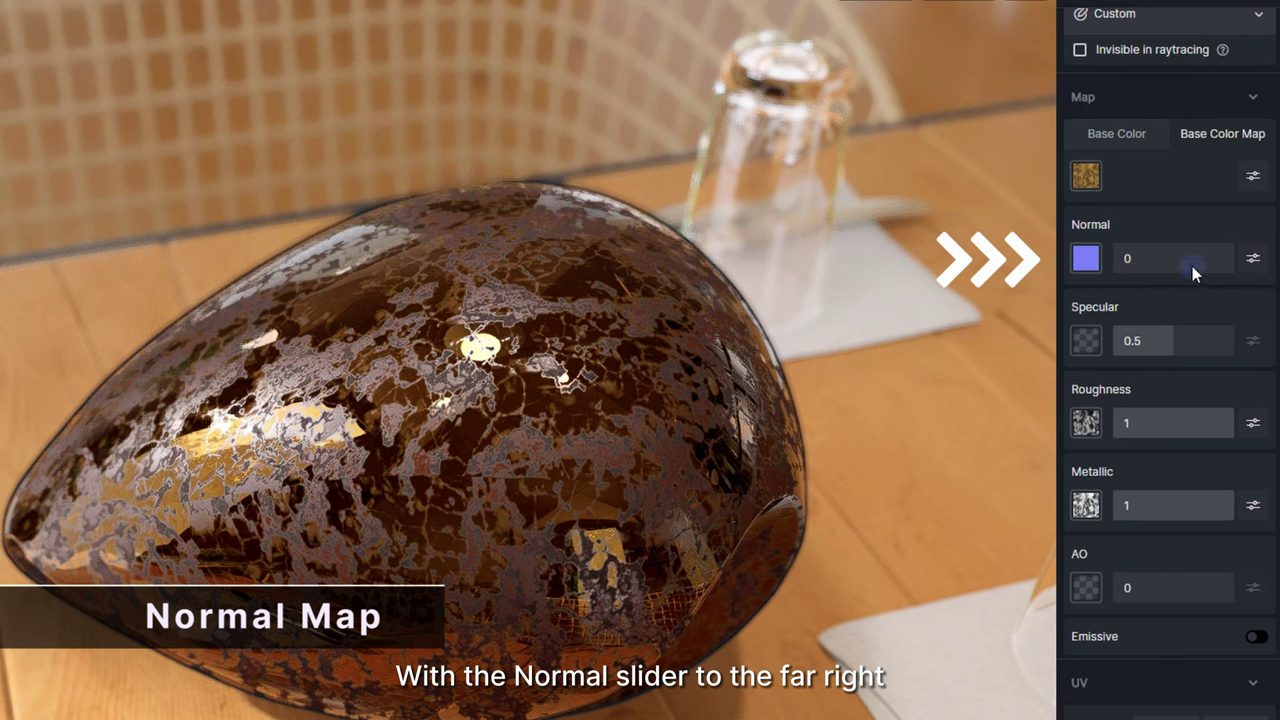
pyautogui.moveTo(1172, 258); pyautogui.dragTo(1276, 258)
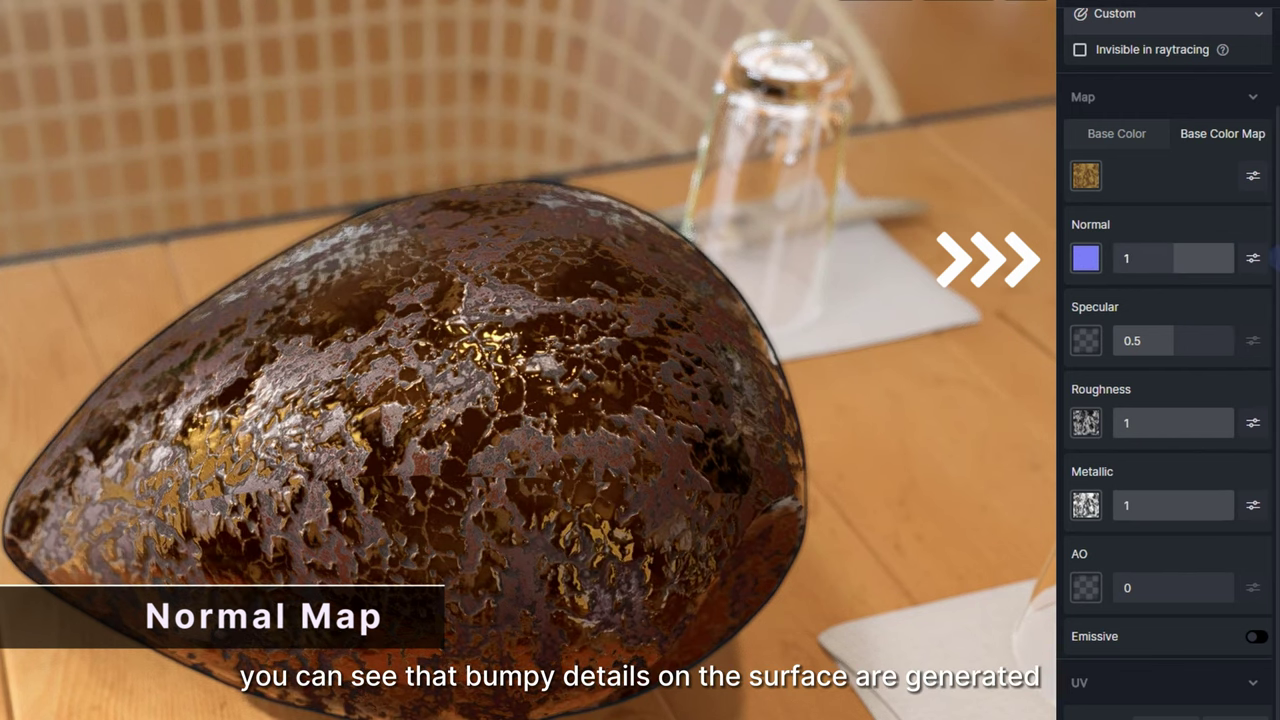
# Invert the sculpture's bumps with a normal strength of -1, and set the strength to 0
pyautogui.moveTo(523, 594); pyautogui.dragTo(452, 316, button='right')
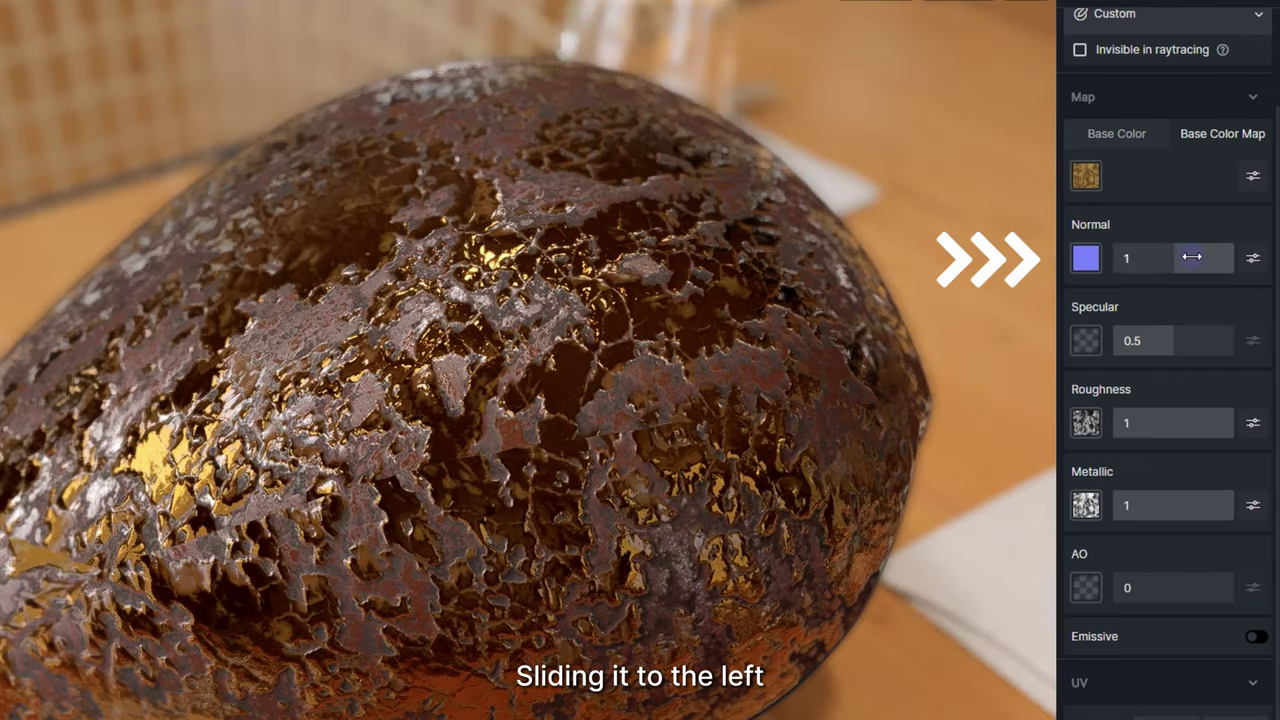
pyautogui.moveTo(1192, 257); pyautogui.dragTo(1140, 258)
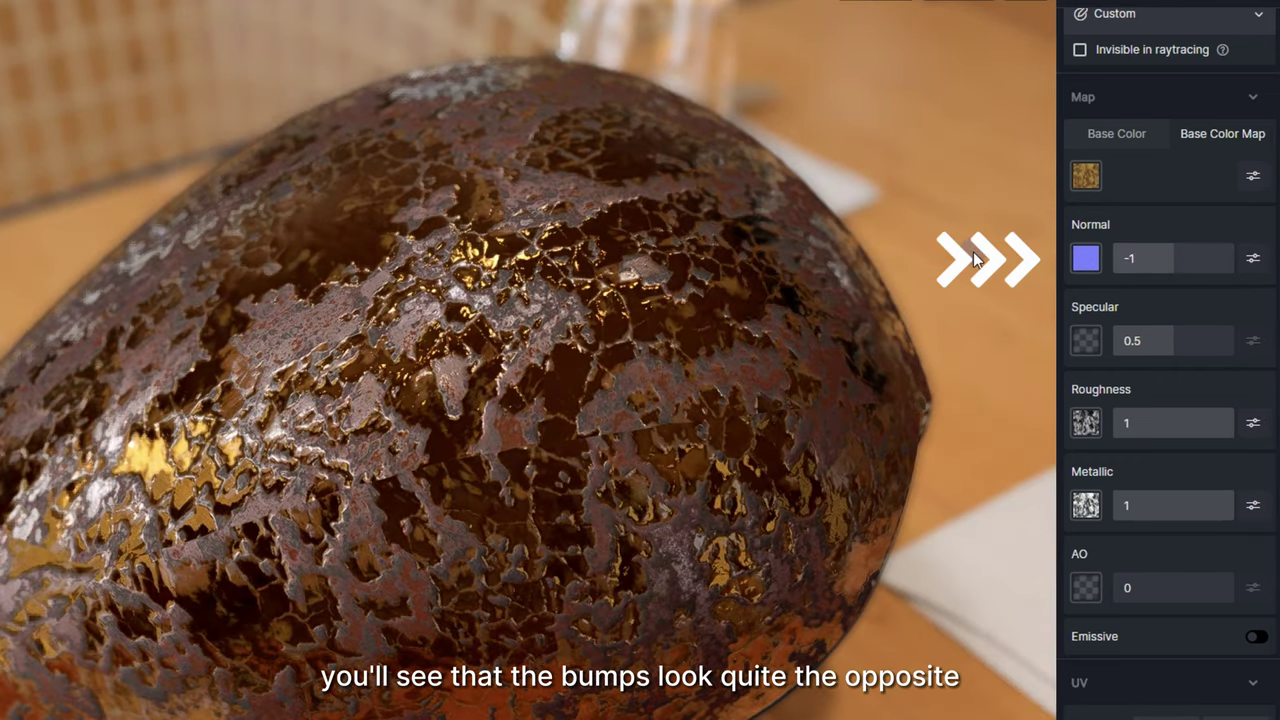
pyautogui.moveTo(300, 343); pyautogui.dragTo(370, 362, button='right')
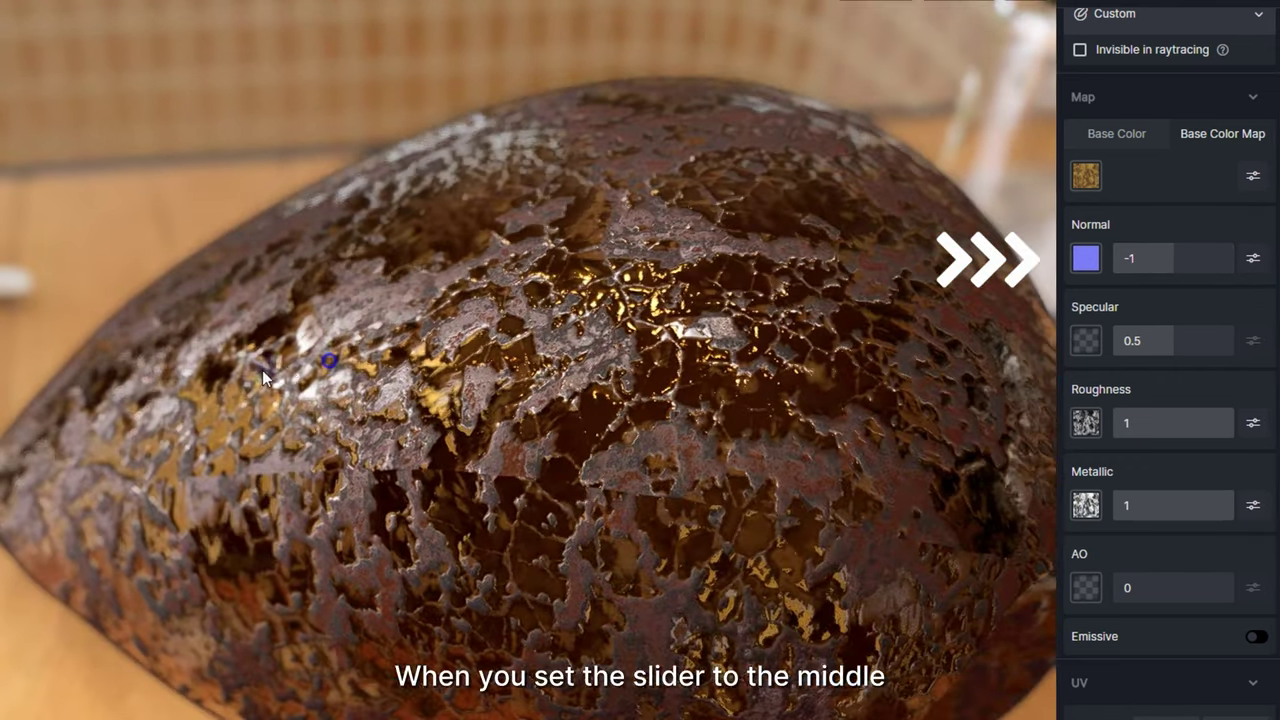
pyautogui.click(1177, 249)
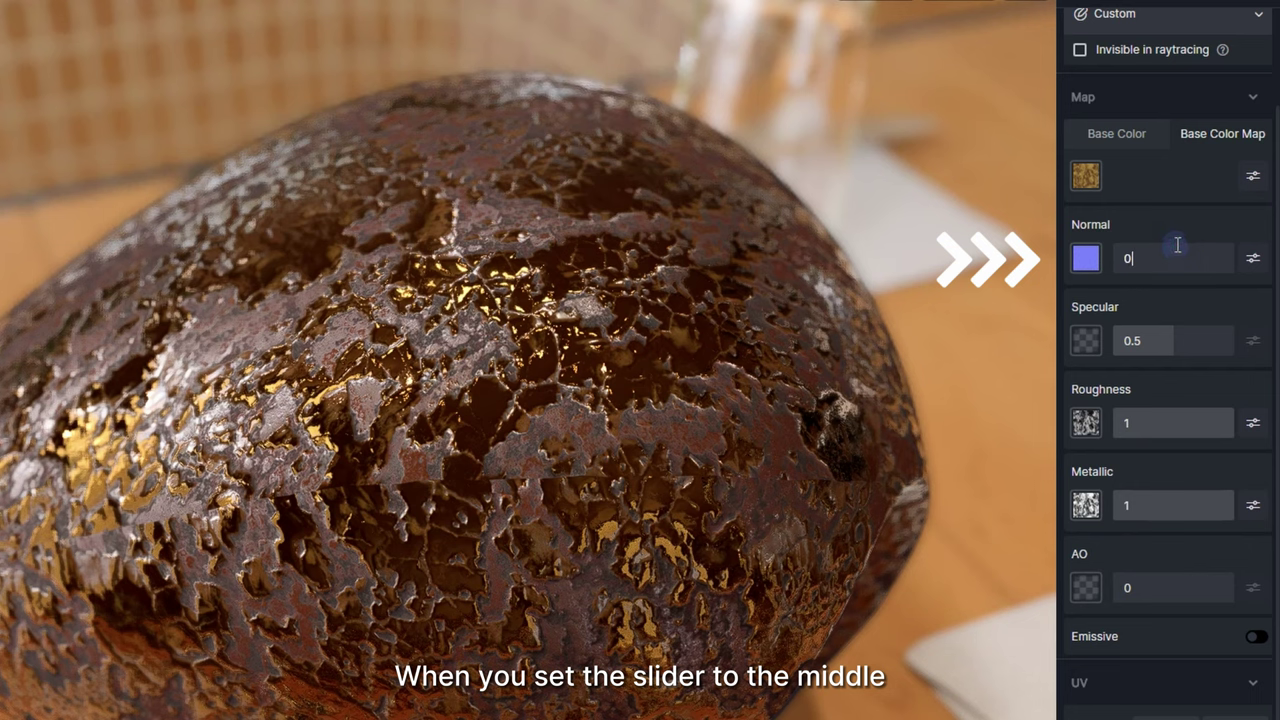
pyautogui.press('Return')
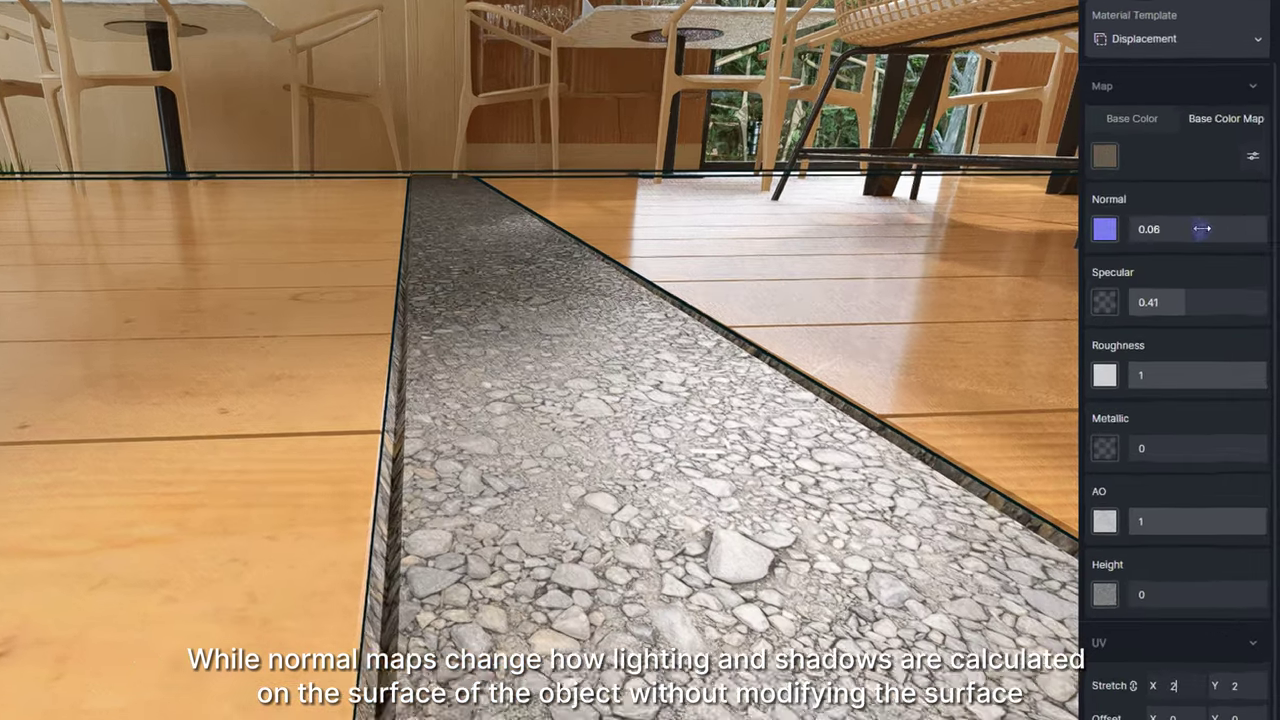
# Set the normal strength and the height of the gravel strip's displacement material to 1
pyautogui.moveTo(1202, 229)
pyautogui.mouseDown()
pyautogui.moveTo(1270, 225)
pyautogui.moveTo(1069, 215)
pyautogui.moveTo(1199, 225)
pyautogui.moveTo(1258, 197)
pyautogui.moveTo(1185, 199)
pyautogui.moveTo(1266, 194)
pyautogui.mouseUp()
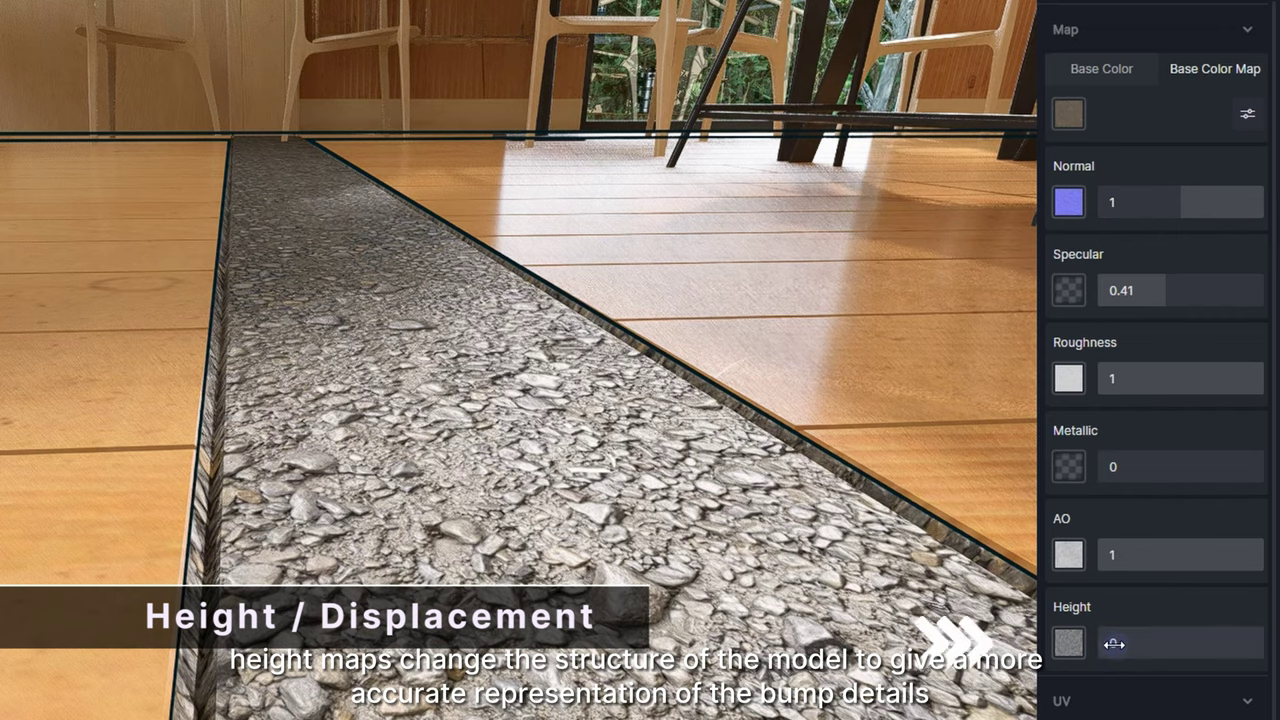
pyautogui.moveTo(1113, 644); pyautogui.dragTo(1196, 610)
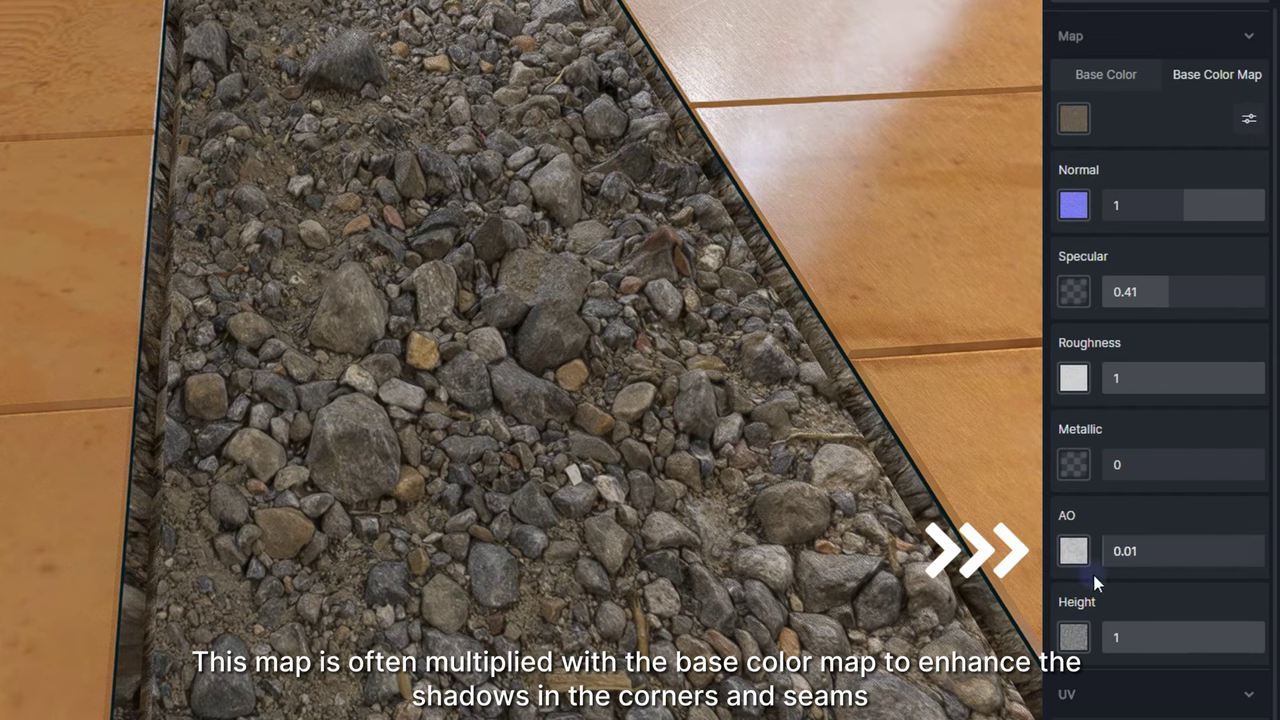
# Lower the gravel material's AO to its minimum and raise it to 1 to compare the shading between stones
pyautogui.moveTo(1094, 574)
pyautogui.mouseDown()
pyautogui.moveTo(1016, 570)
pyautogui.moveTo(1273, 572)
pyautogui.moveTo(982, 566)
pyautogui.mouseUp()
pyautogui.moveTo(1119, 555); pyautogui.dragTo(1240, 577)
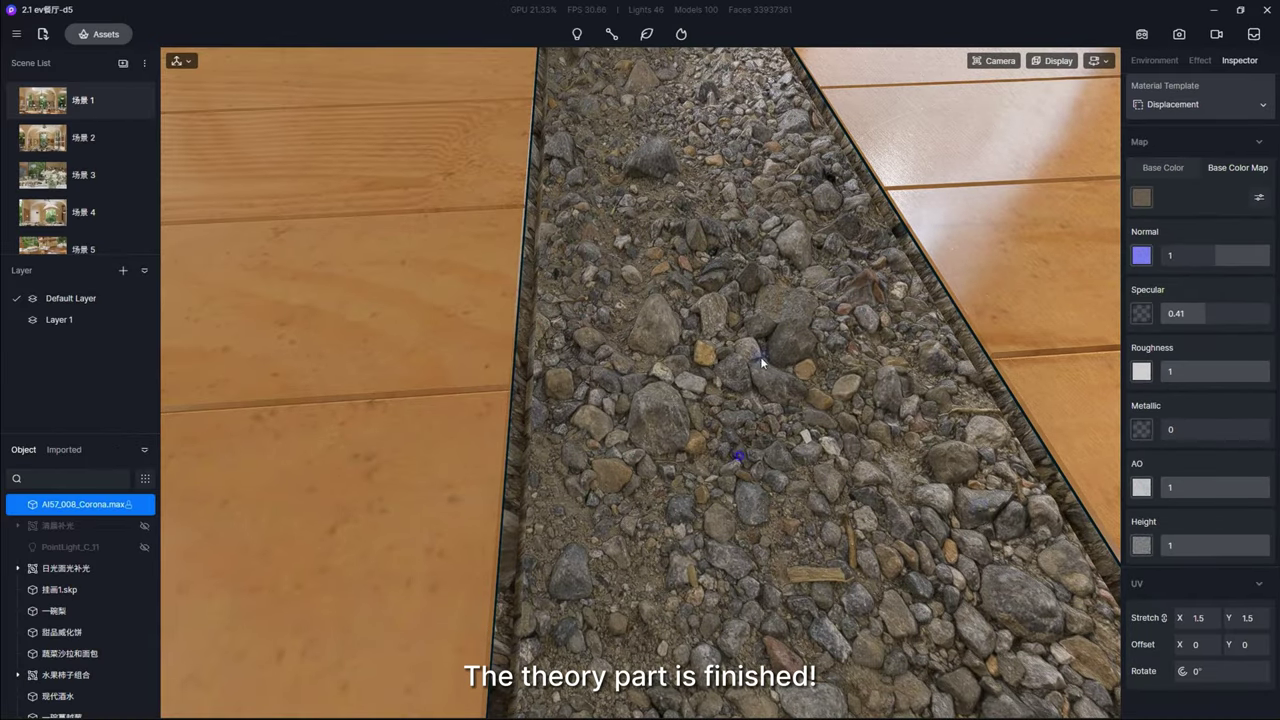
# Load AI57_008_plywood_color2_Diffuse.jpg as the base color map of the wooden tabletop's material
pyautogui.scroll(-3, 769, 331)
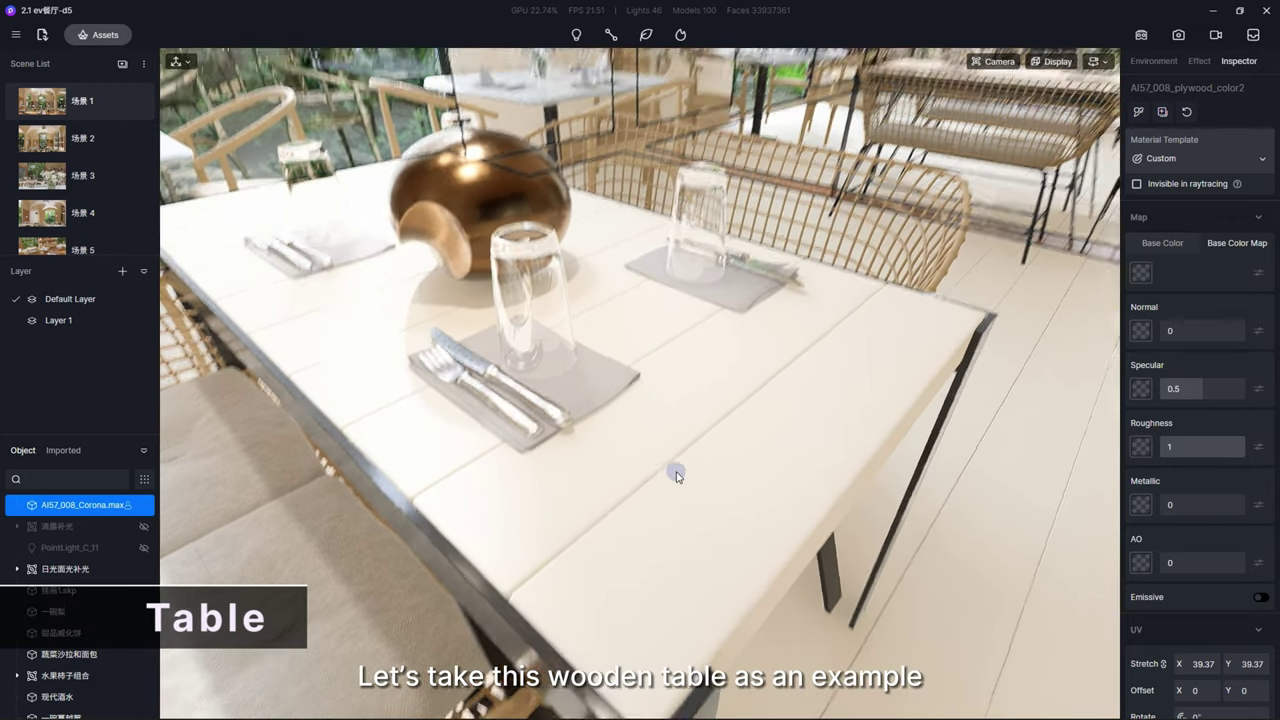
pyautogui.moveTo(676, 476); pyautogui.dragTo(666, 520, button='right')
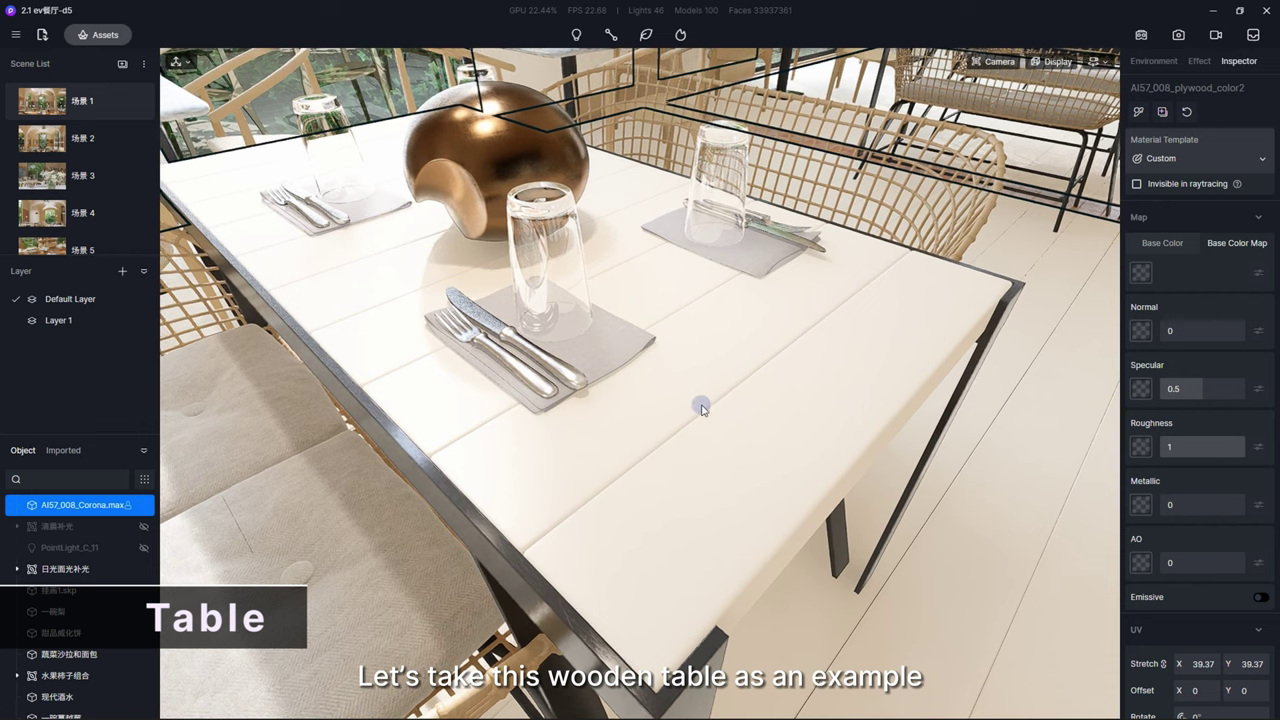
pyautogui.click(1164, 267)
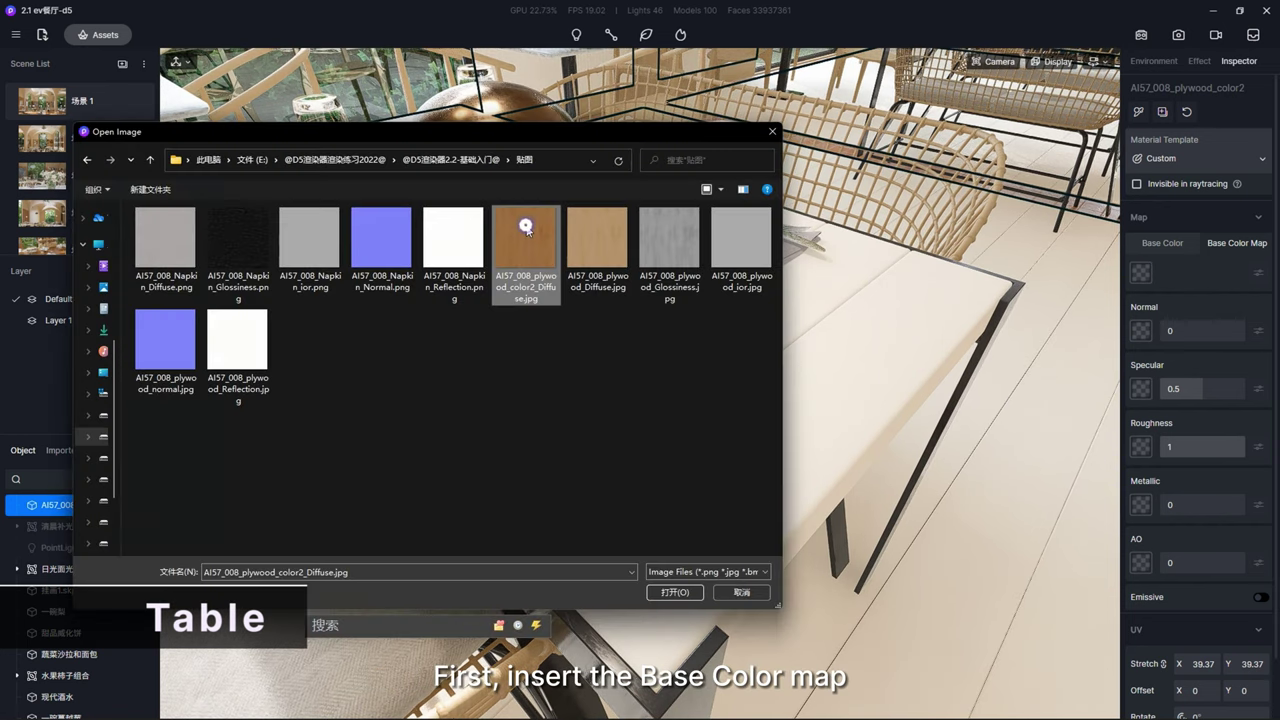
pyautogui.doubleClick(525, 229)
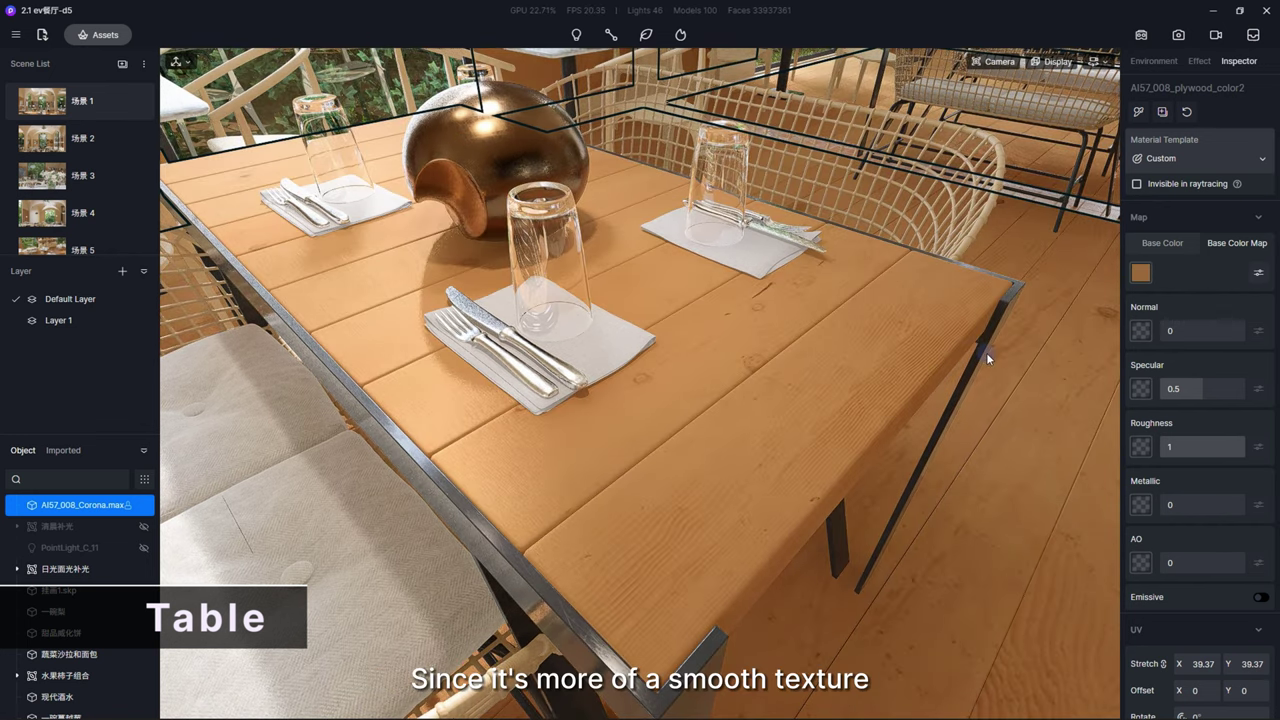
# Set the tabletop material's normal strength to 0.22 and its roughness to 0.28 with a roughness map added
pyautogui.moveTo(942, 357); pyautogui.dragTo(927, 369, button='right')
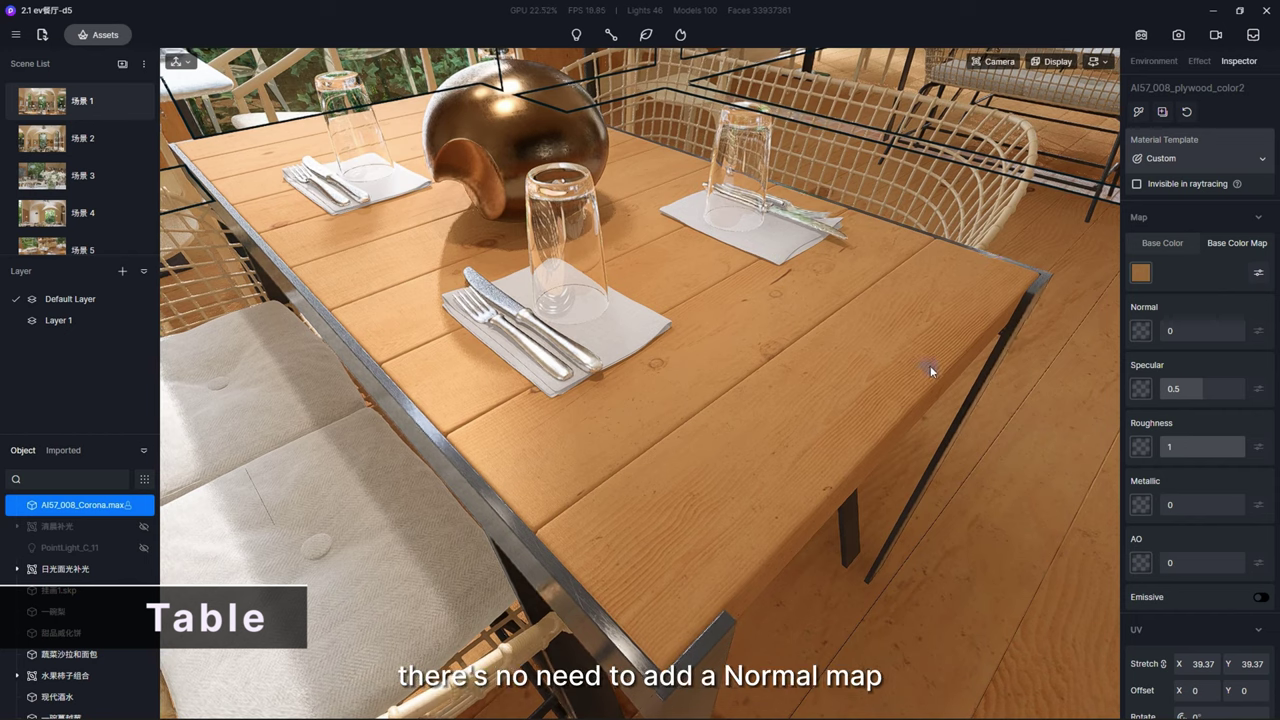
pyautogui.moveTo(1197, 331); pyautogui.dragTo(1204, 332)
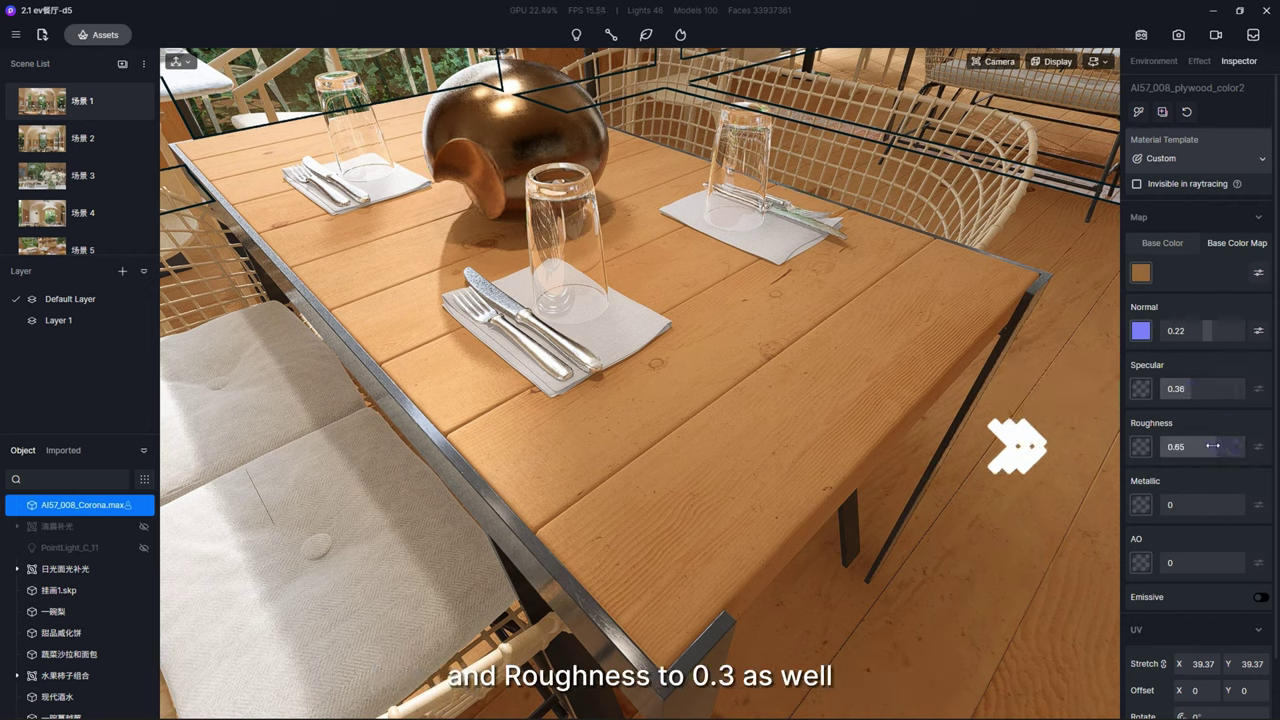
pyautogui.moveTo(1213, 446); pyautogui.dragTo(1190, 443)
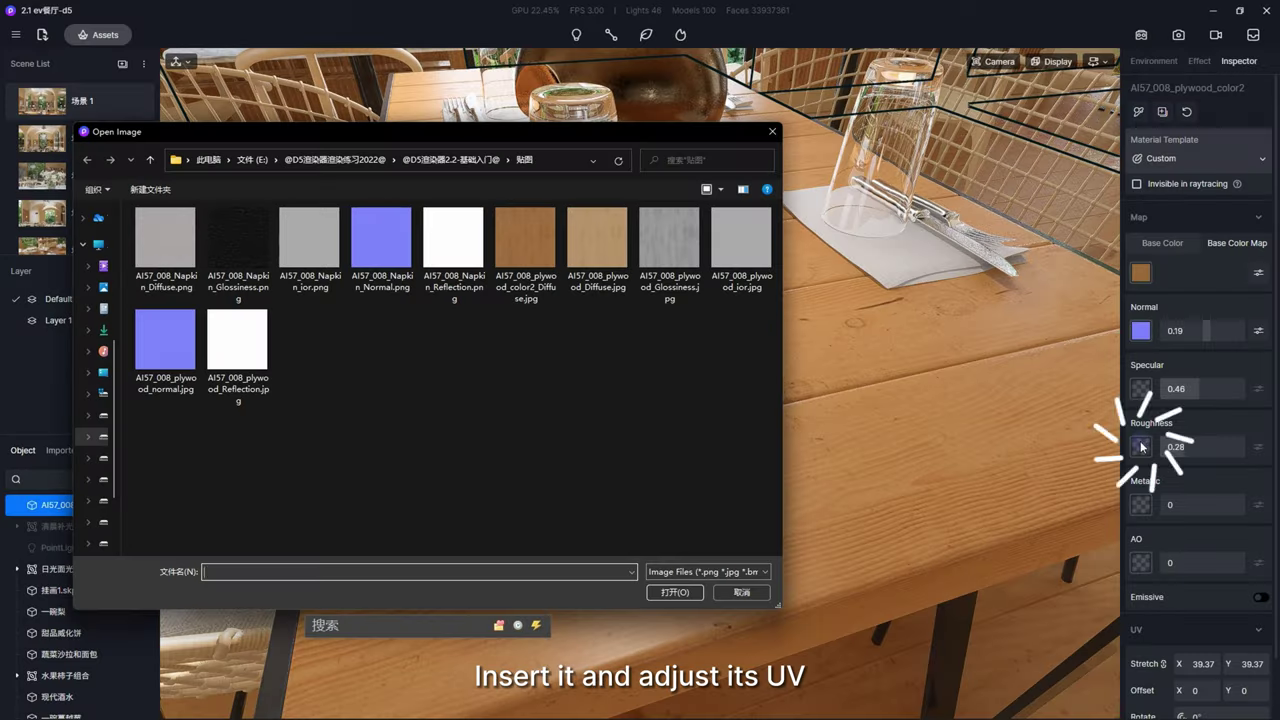
pyautogui.doubleClick(381, 245)
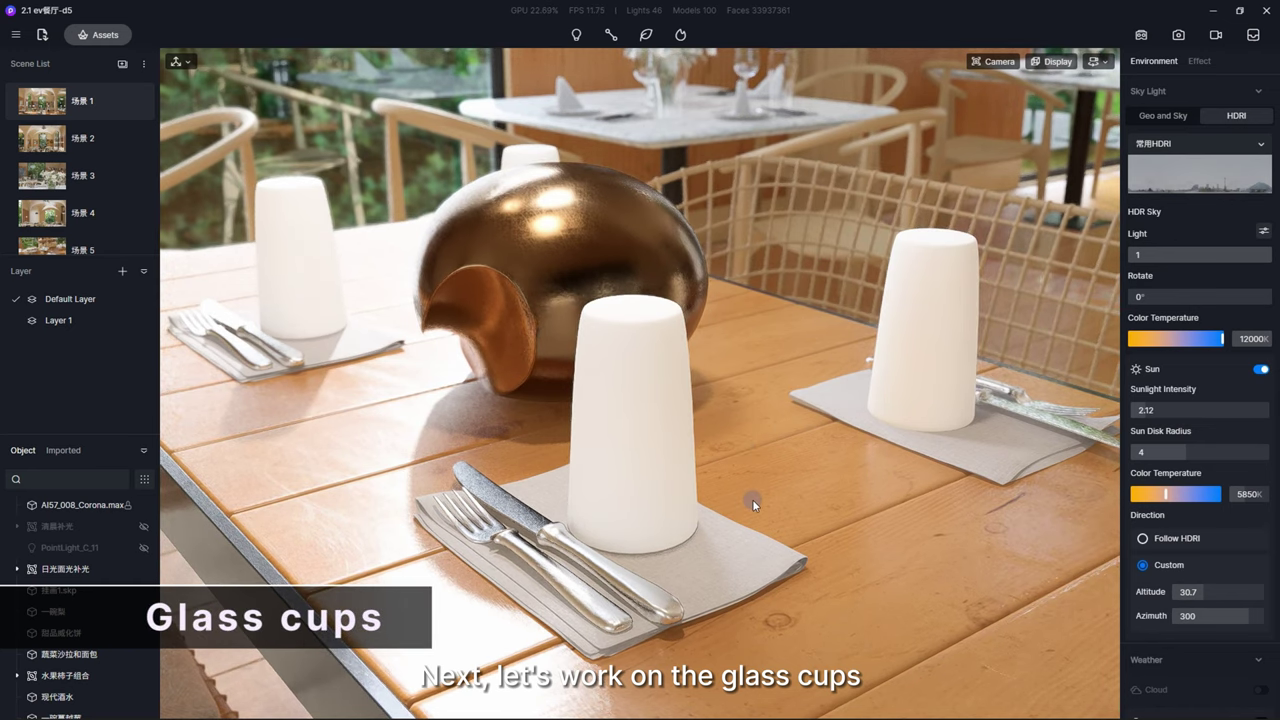
# Pick the cups' material from the front cup and change its material template to Transparent
pyautogui.press('i')
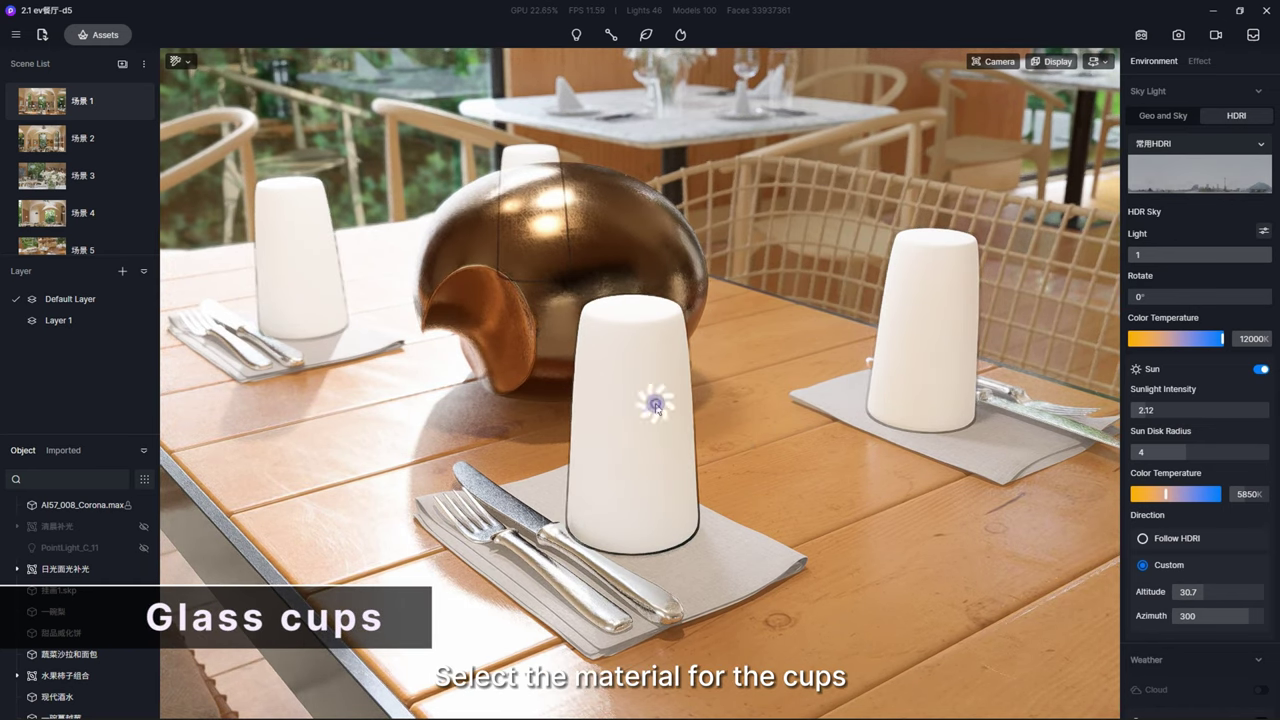
pyautogui.click(655, 405)
pyautogui.click(1160, 158)
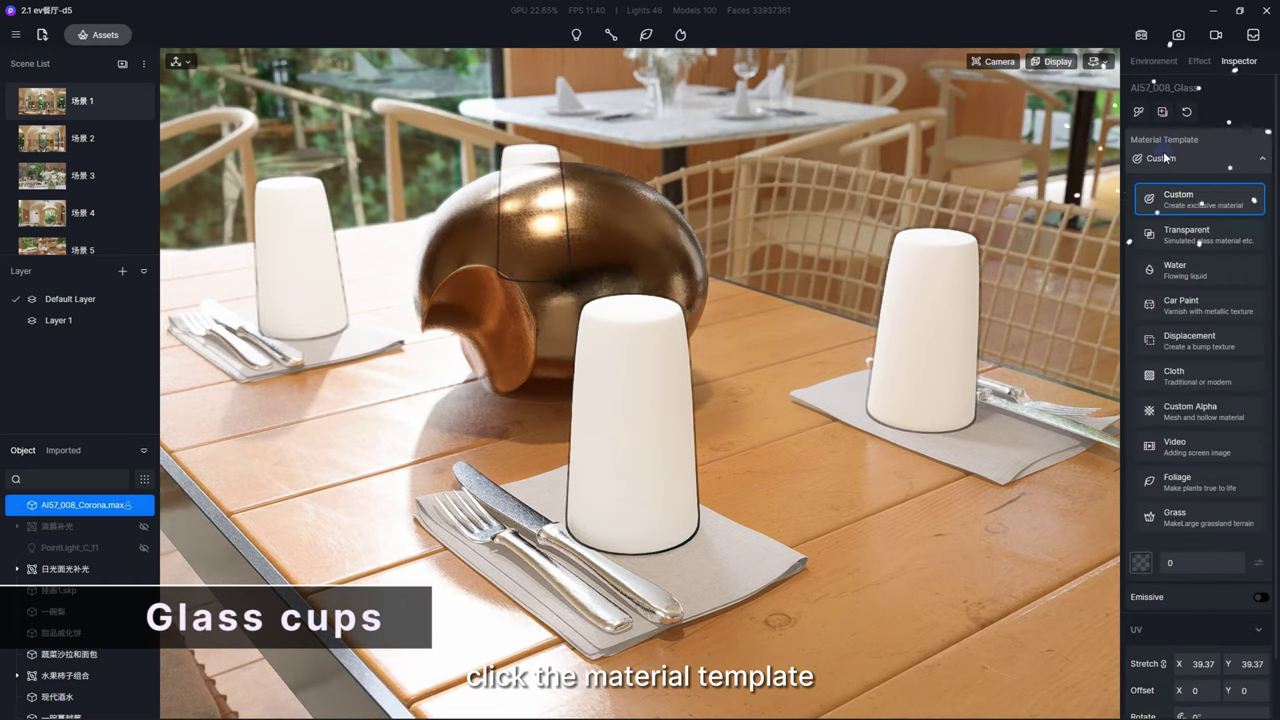
pyautogui.click(1186, 234)
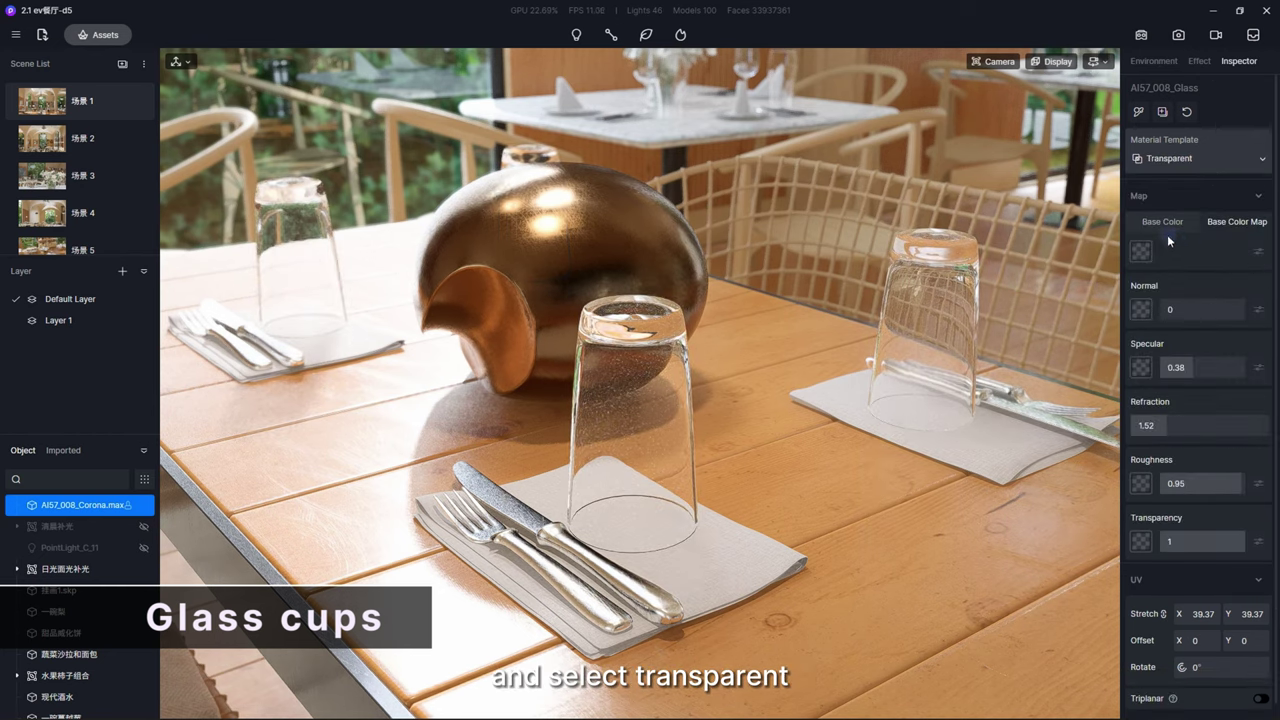
# Give the cups' glass material a white base color (HSV 0, 0, 100) and set its roughness to 0
pyautogui.click(1162, 221)
pyautogui.click(1141, 251)
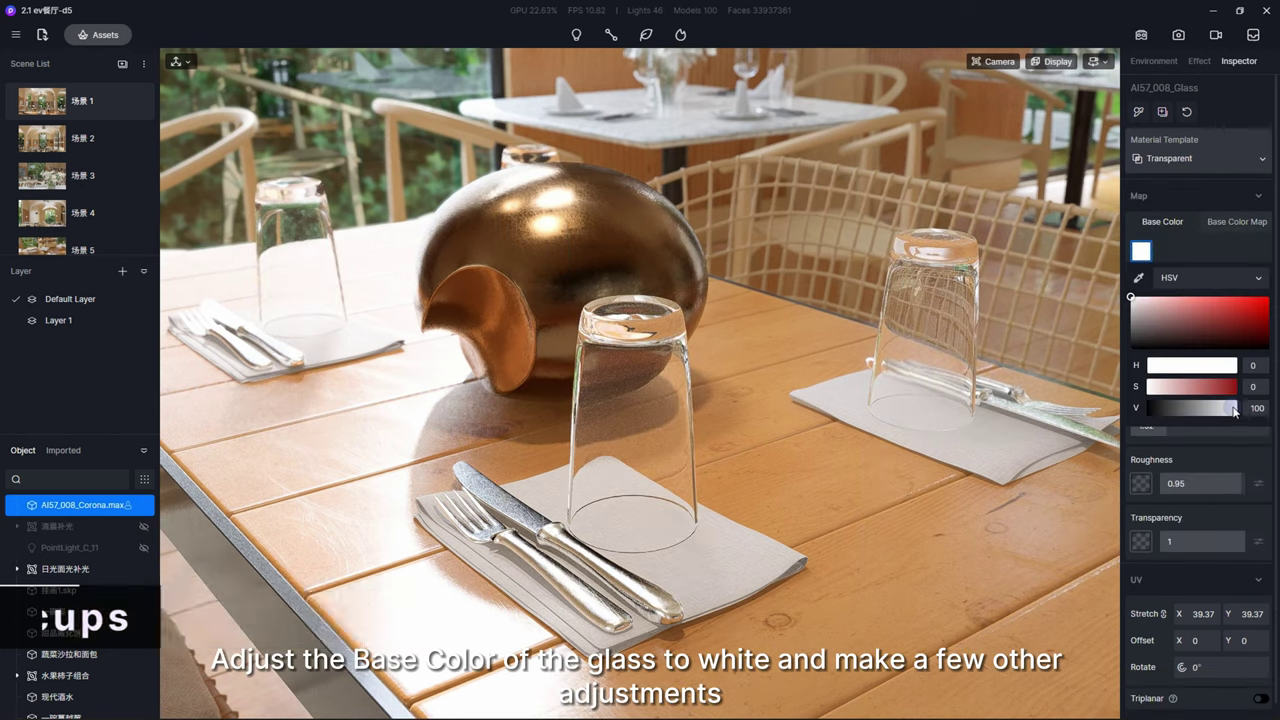
pyautogui.click(1224, 251)
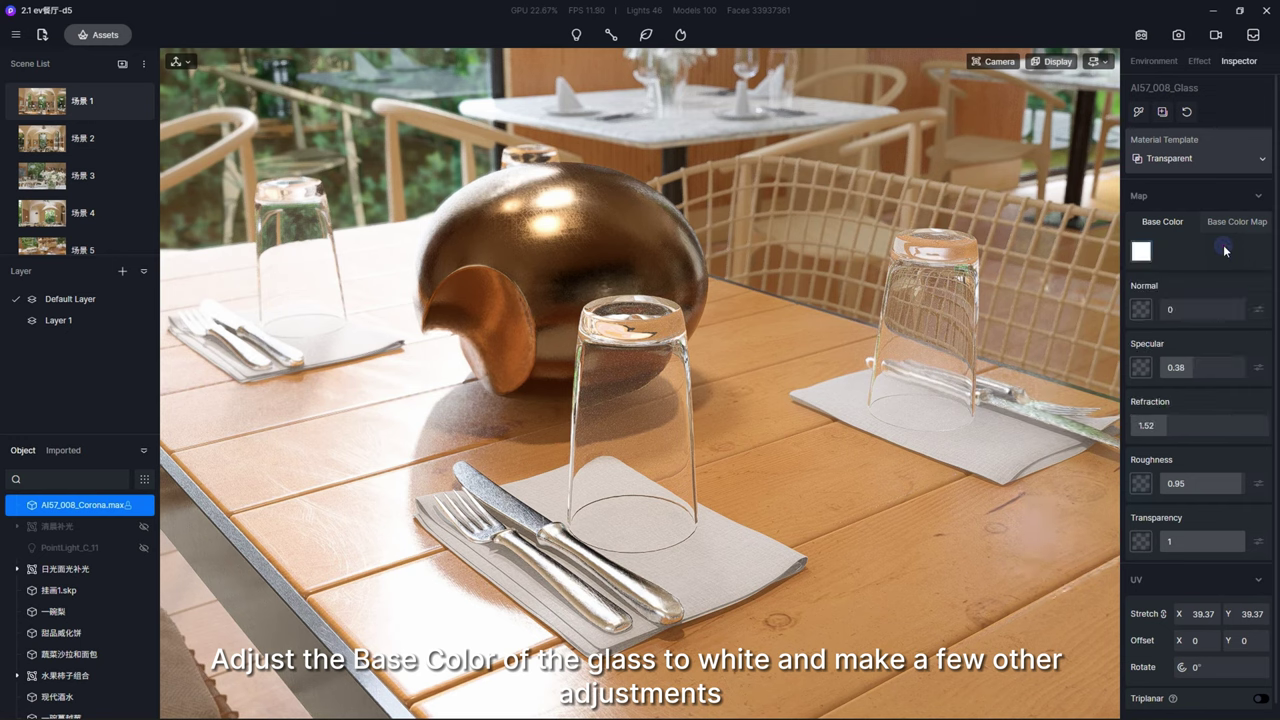
pyautogui.scroll(-1, 1225, 482)
pyautogui.moveTo(1235, 470); pyautogui.dragTo(1100, 455)
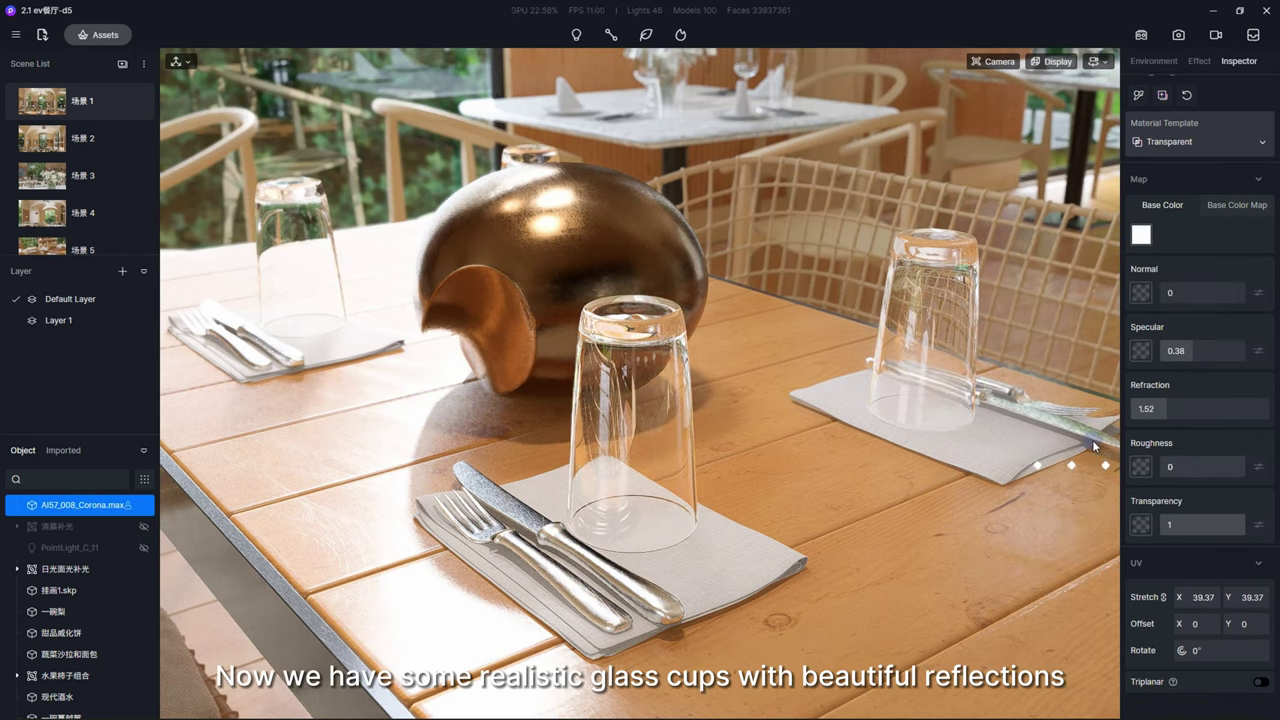
pyautogui.moveTo(784, 493); pyautogui.dragTo(792, 487, button='right')
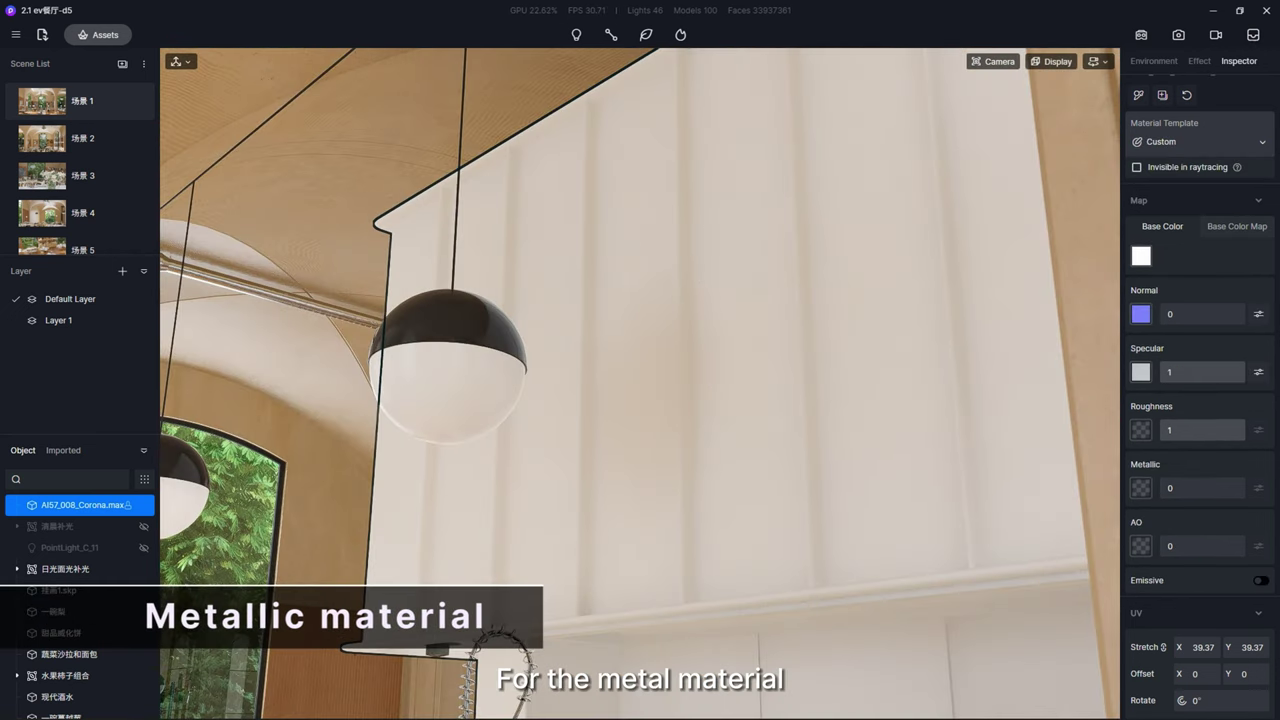
# Turn the white ribbed panel material into metal with metallic 1 and roughness 0.17
pyautogui.moveTo(1172, 486); pyautogui.dragTo(1261, 476)
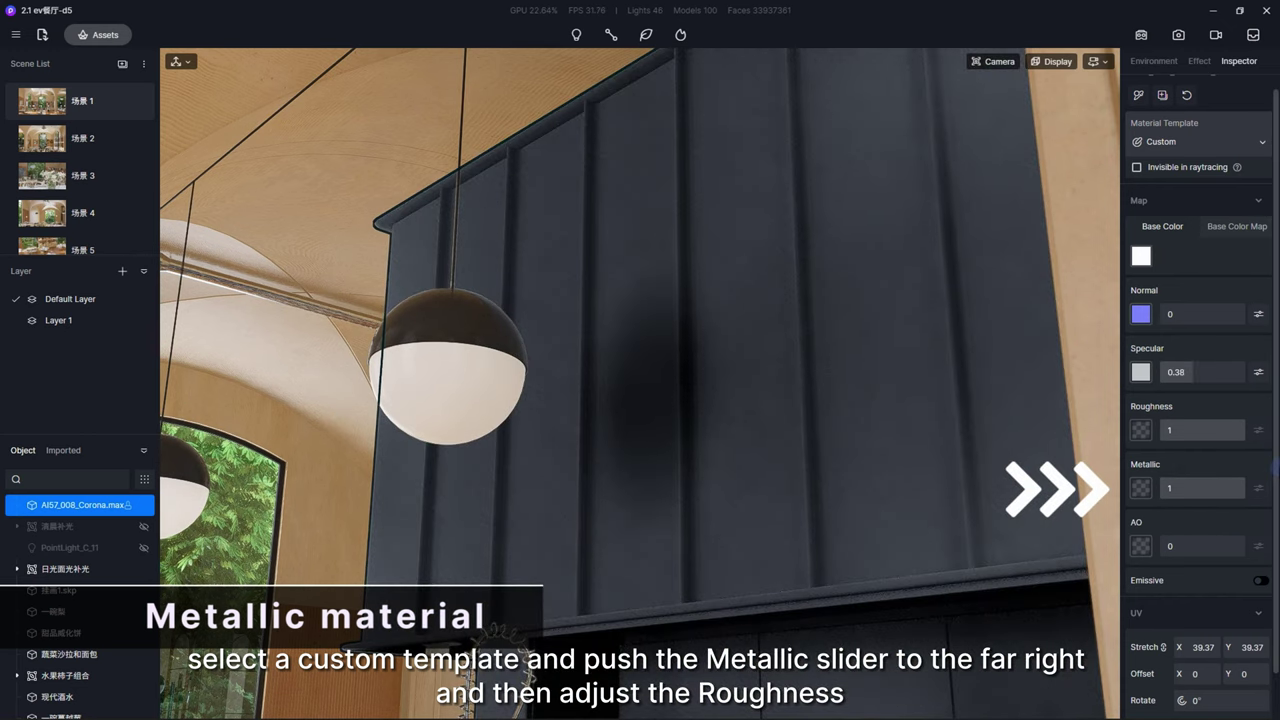
pyautogui.moveTo(1240, 429)
pyautogui.mouseDown()
pyautogui.moveTo(1151, 425)
pyautogui.moveTo(1170, 428)
pyautogui.mouseUp()
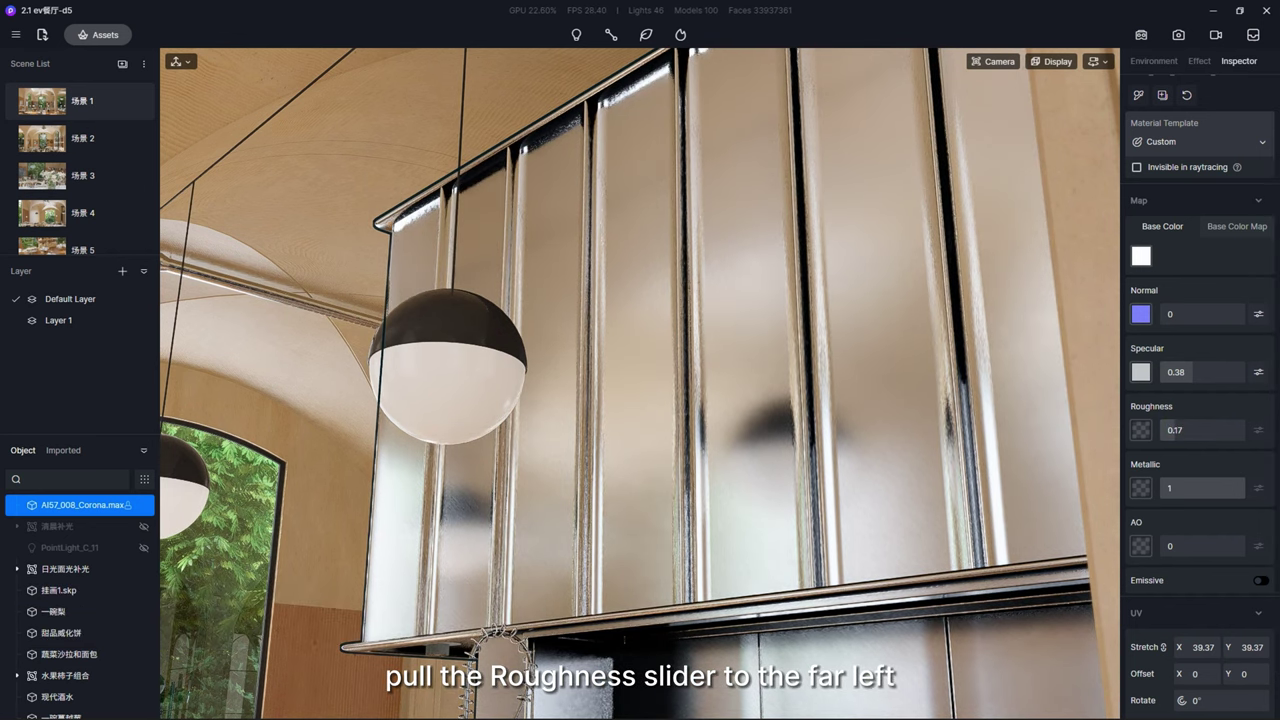
# Load a scratched roughness map for the metal panels and set their roughness to 0.75
pyautogui.click(1139, 428)
pyautogui.doubleClick(367, 246)
pyautogui.click(1224, 433)
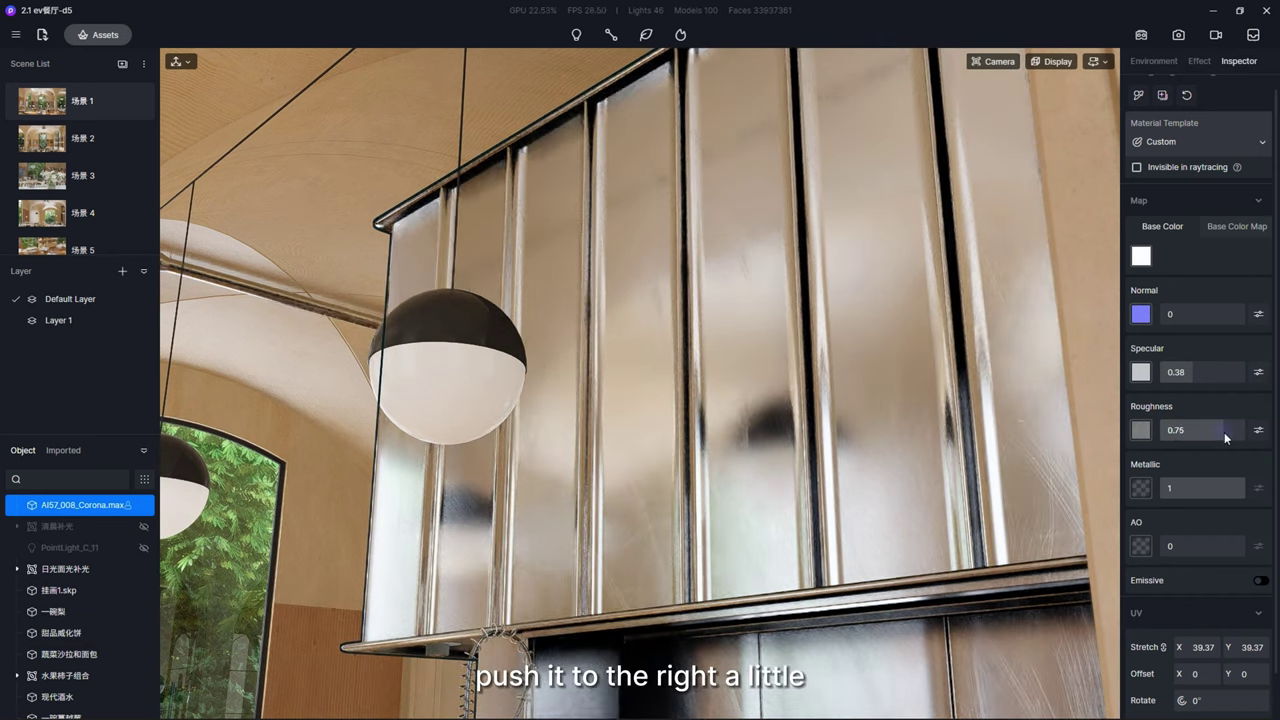
# Examine the scratches on the metal panels up close and open the adjustment settings of their roughness map
pyautogui.click(1258, 430)
pyautogui.scroll(5, 1019, 536)
pyautogui.press('Escape')
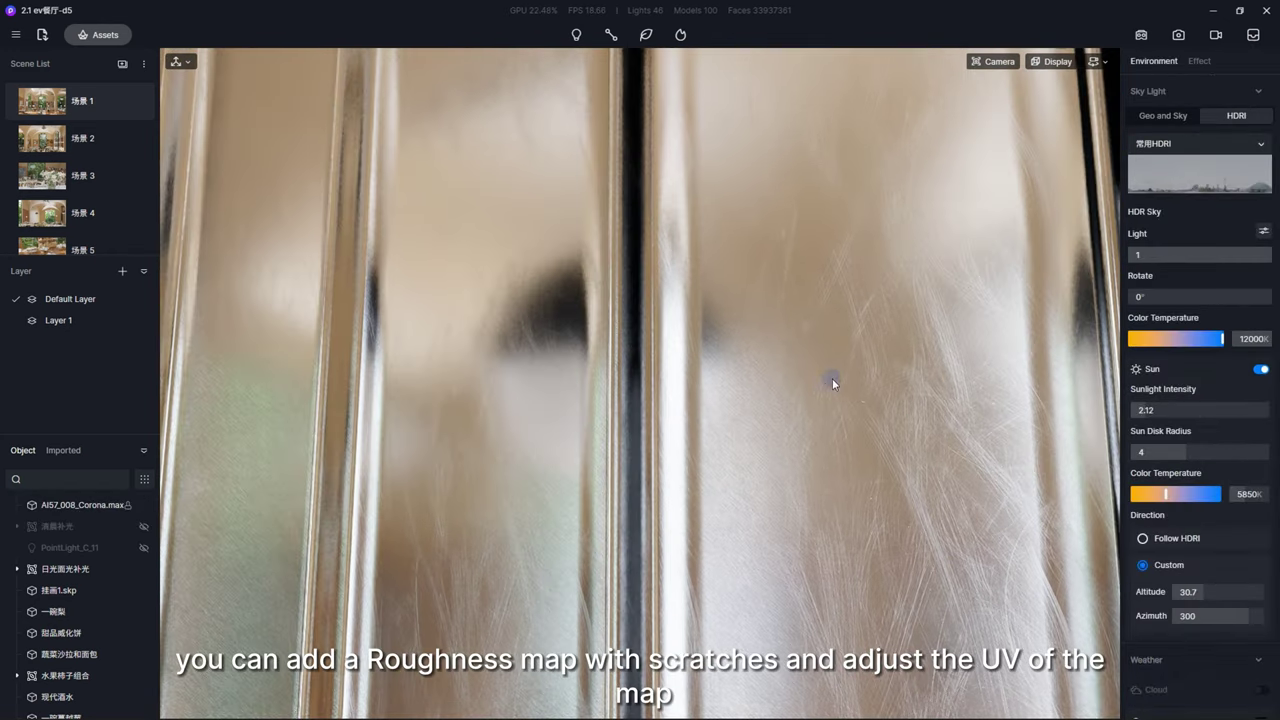
pyautogui.click(832, 380)
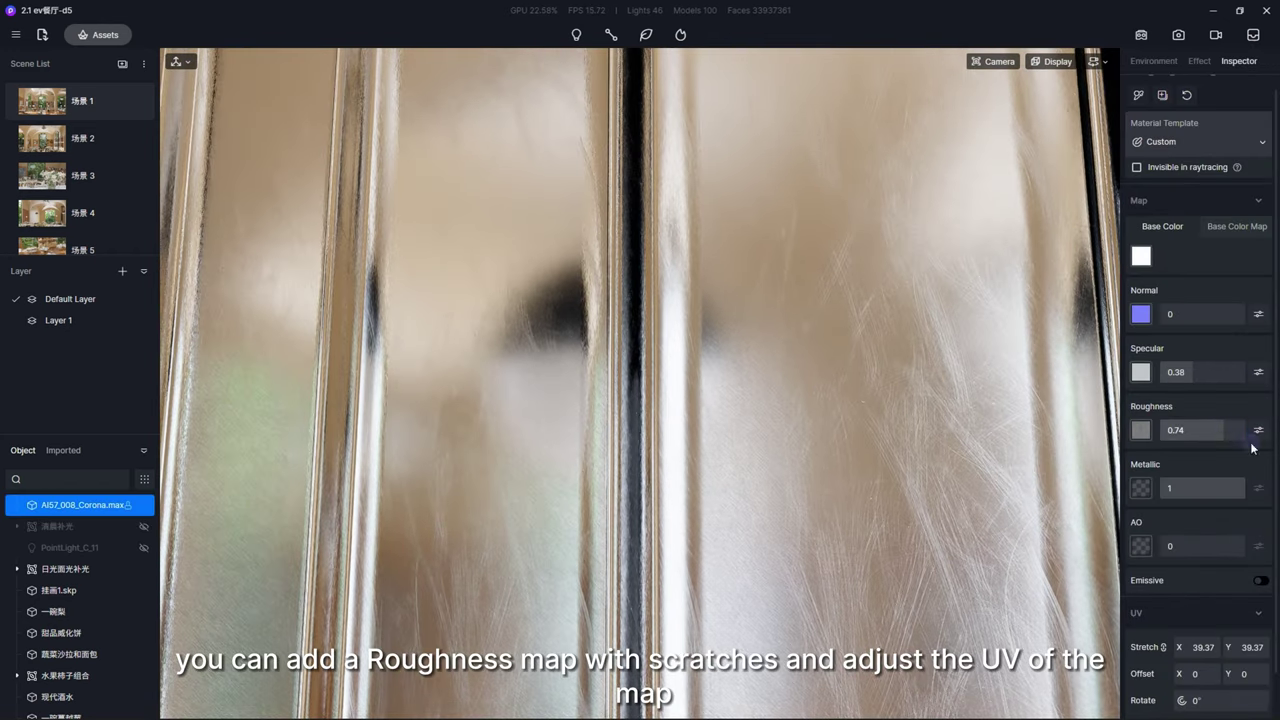
pyautogui.click(1258, 430)
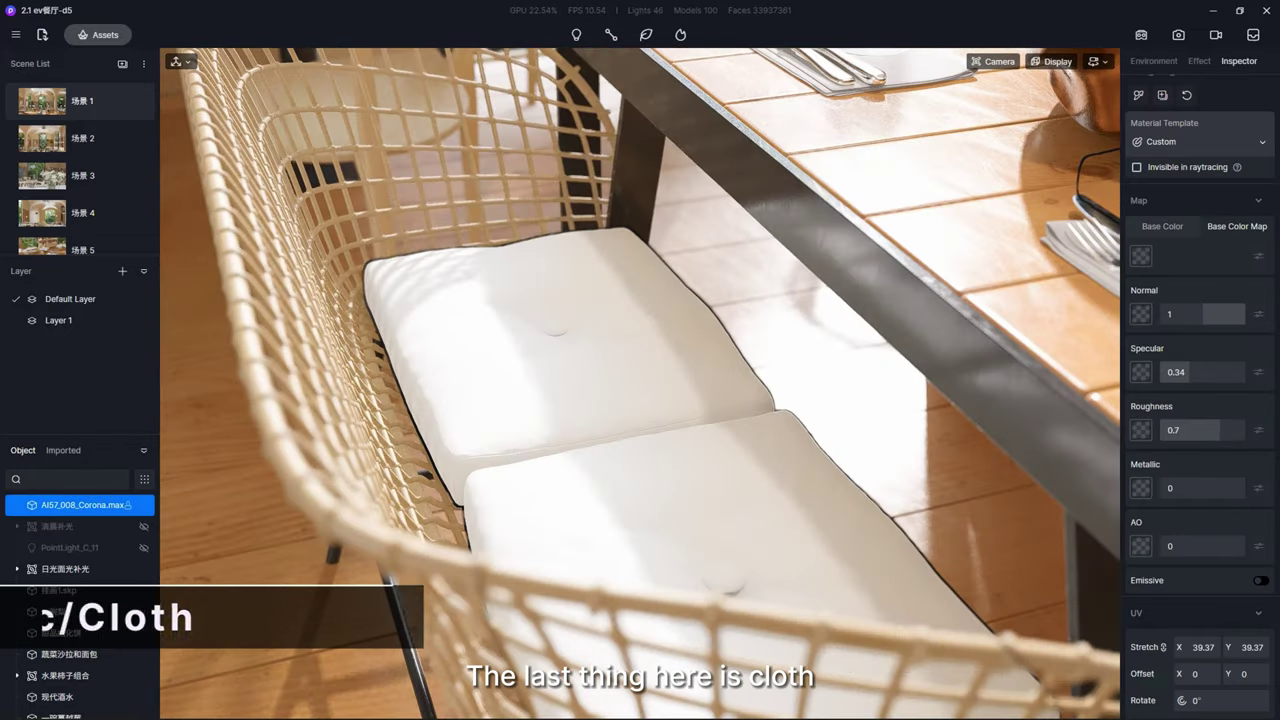
# Pick the white seat cushion material and switch its material template to Cloth
pyautogui.press('i')
pyautogui.click(656, 342)
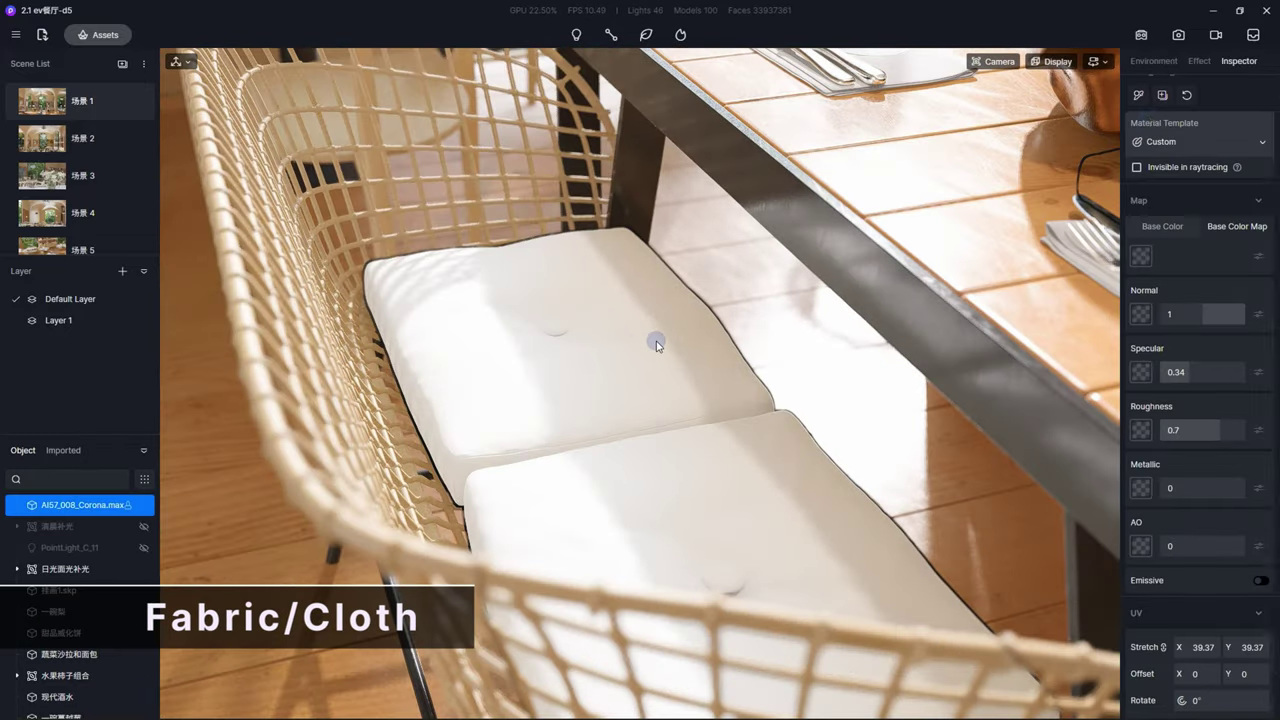
pyautogui.click(1187, 143)
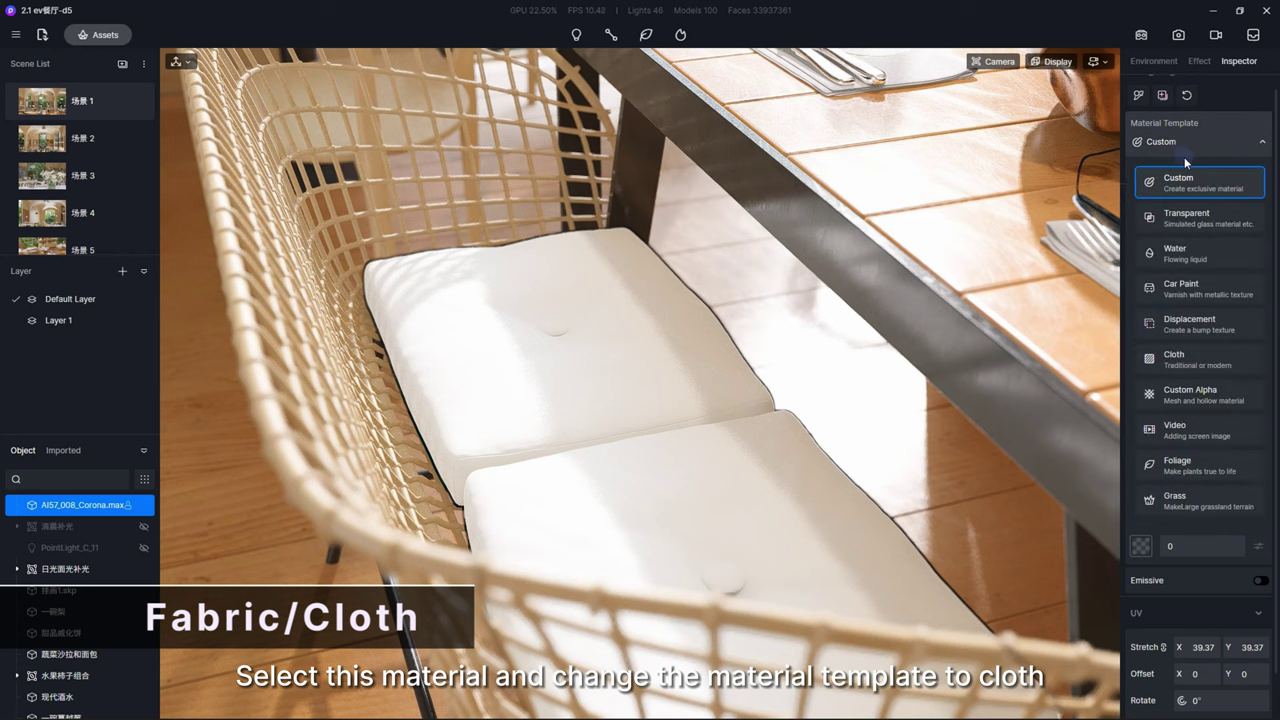
pyautogui.click(1175, 357)
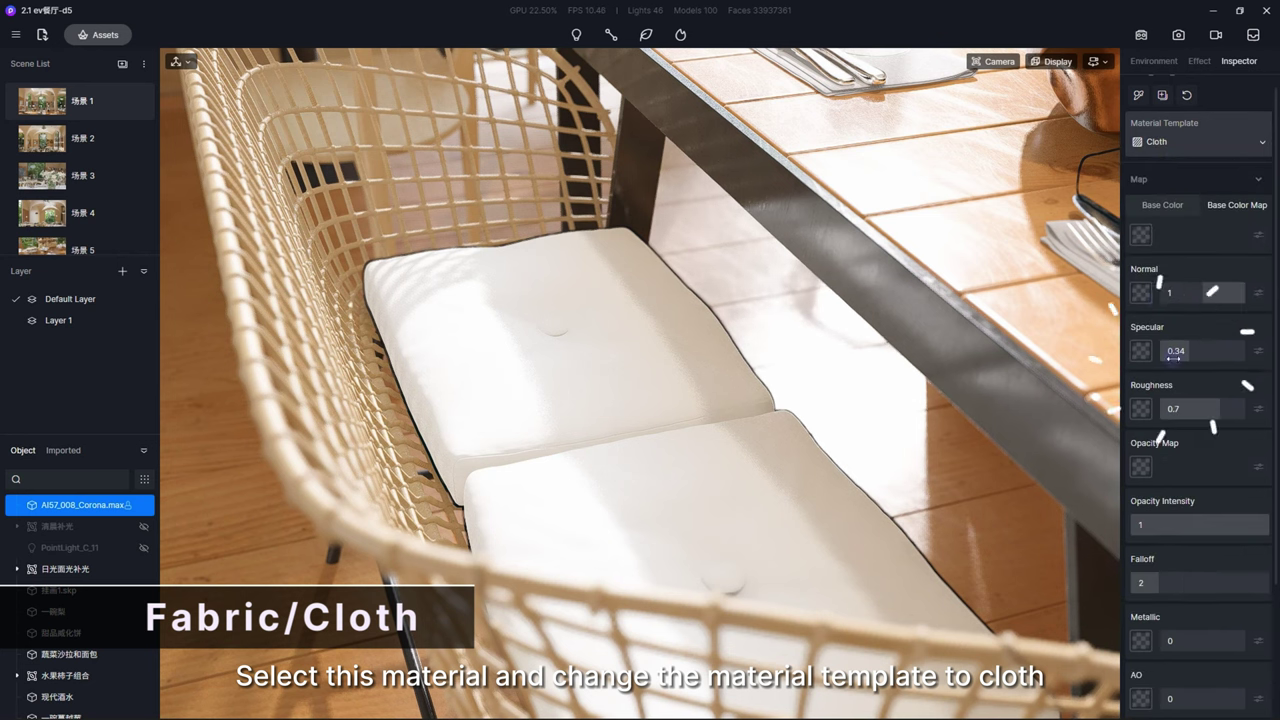
# Load a base color map and a fabric normal map for the seat cushions and set their Falloff to 4
pyautogui.click(1141, 234)
pyautogui.doubleClick(316, 255)
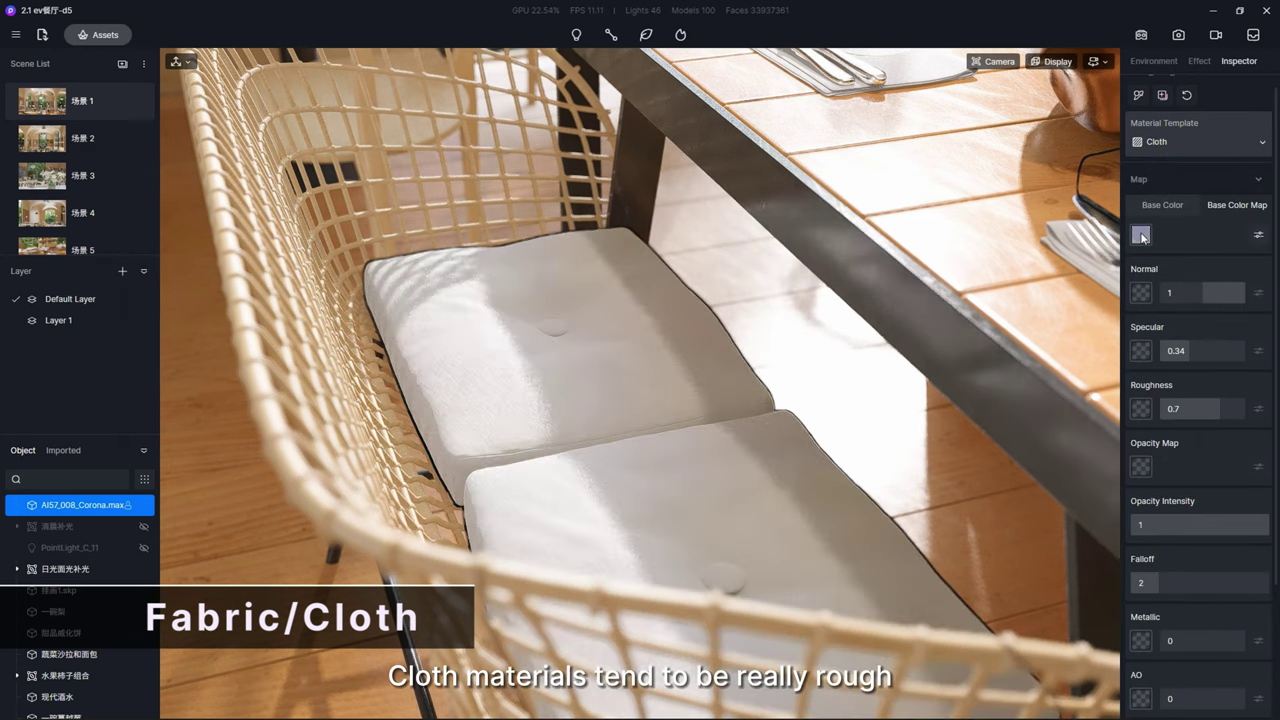
pyautogui.click(1141, 292)
pyautogui.doubleClick(528, 242)
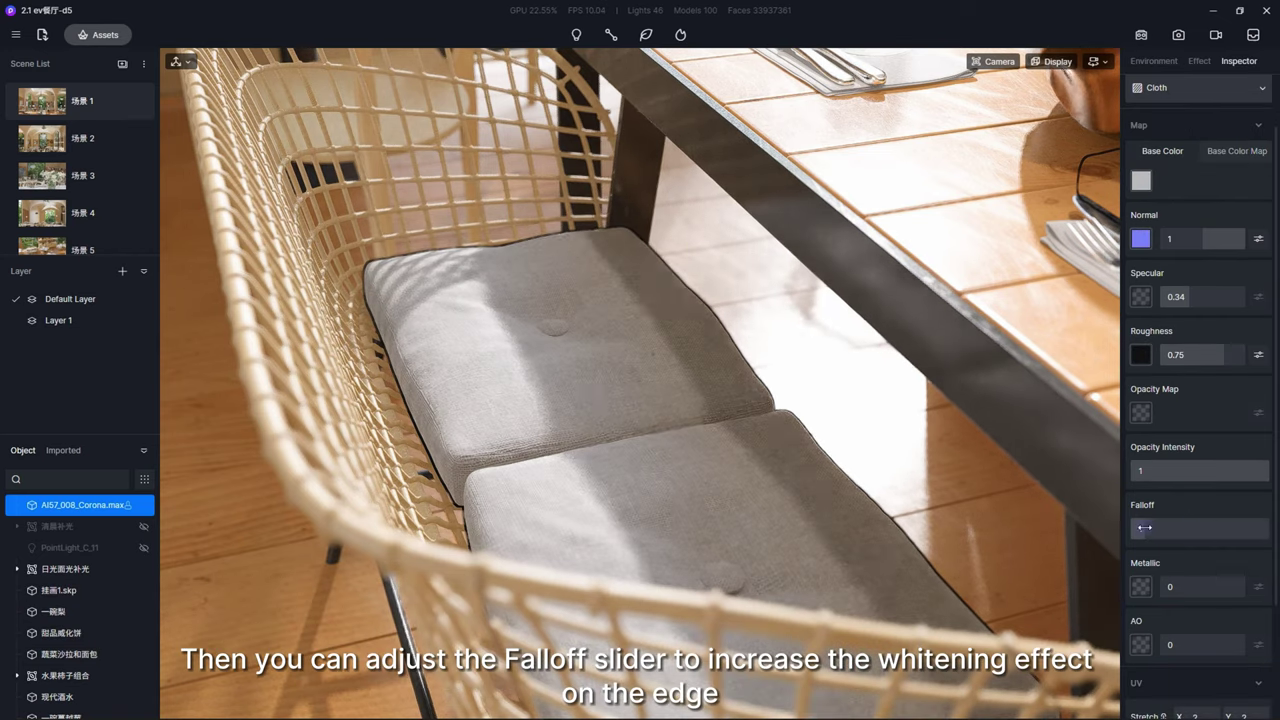
pyautogui.moveTo(1145, 528)
pyautogui.mouseDown()
pyautogui.moveTo(1200, 522)
pyautogui.moveTo(1131, 526)
pyautogui.moveTo(1187, 530)
pyautogui.mouseUp()
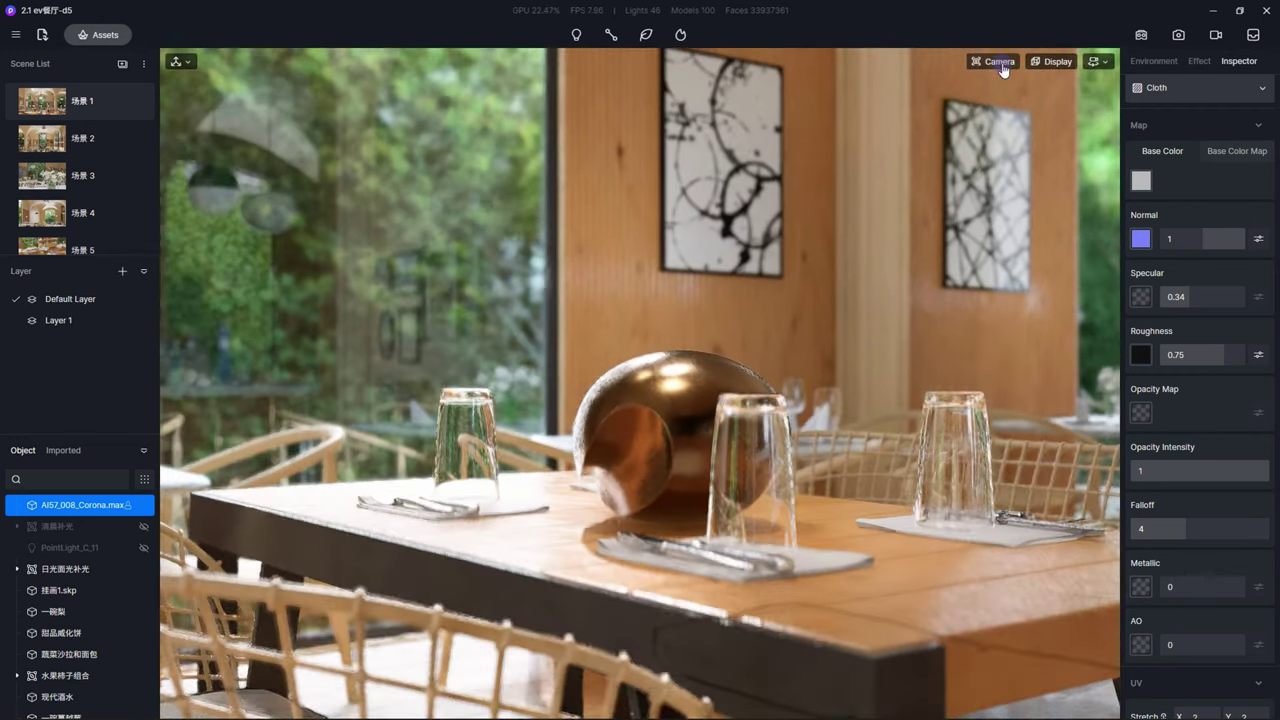
# Set the camera's depth-of-field focus on the bronze metal sphere on the dining table
pyautogui.click(995, 61)
pyautogui.click(1029, 229)
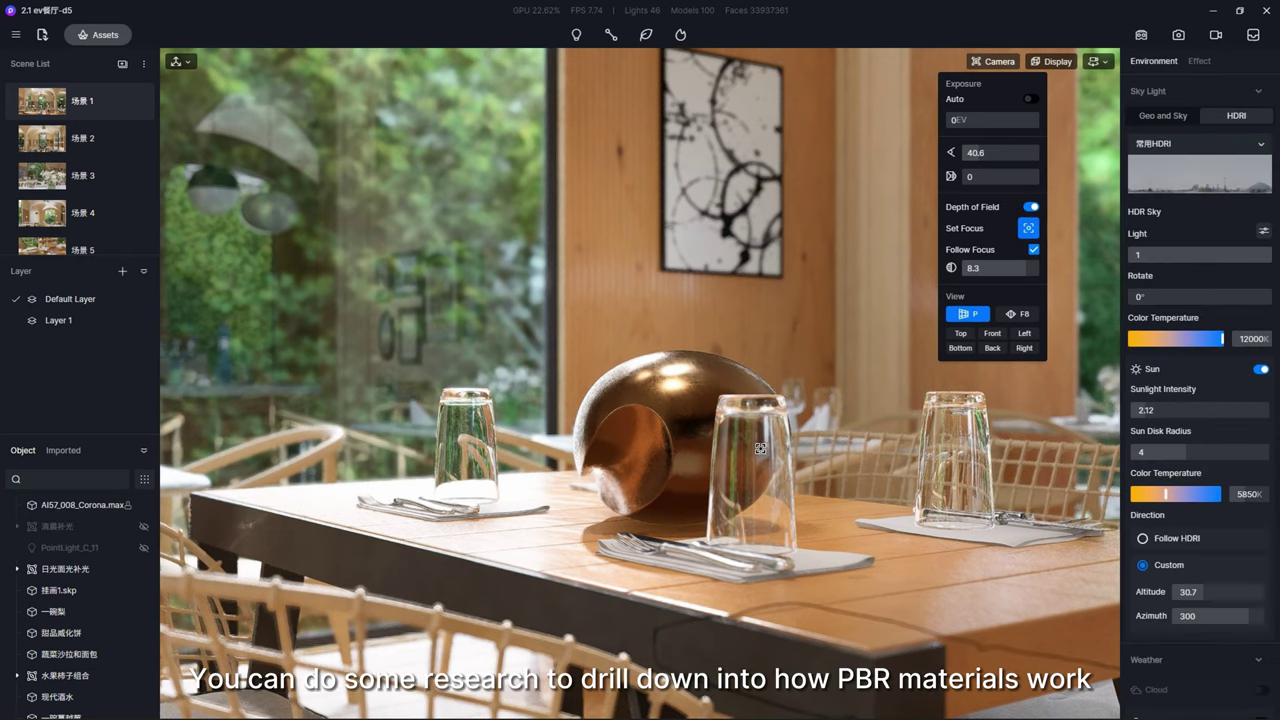
pyautogui.click(685, 434)
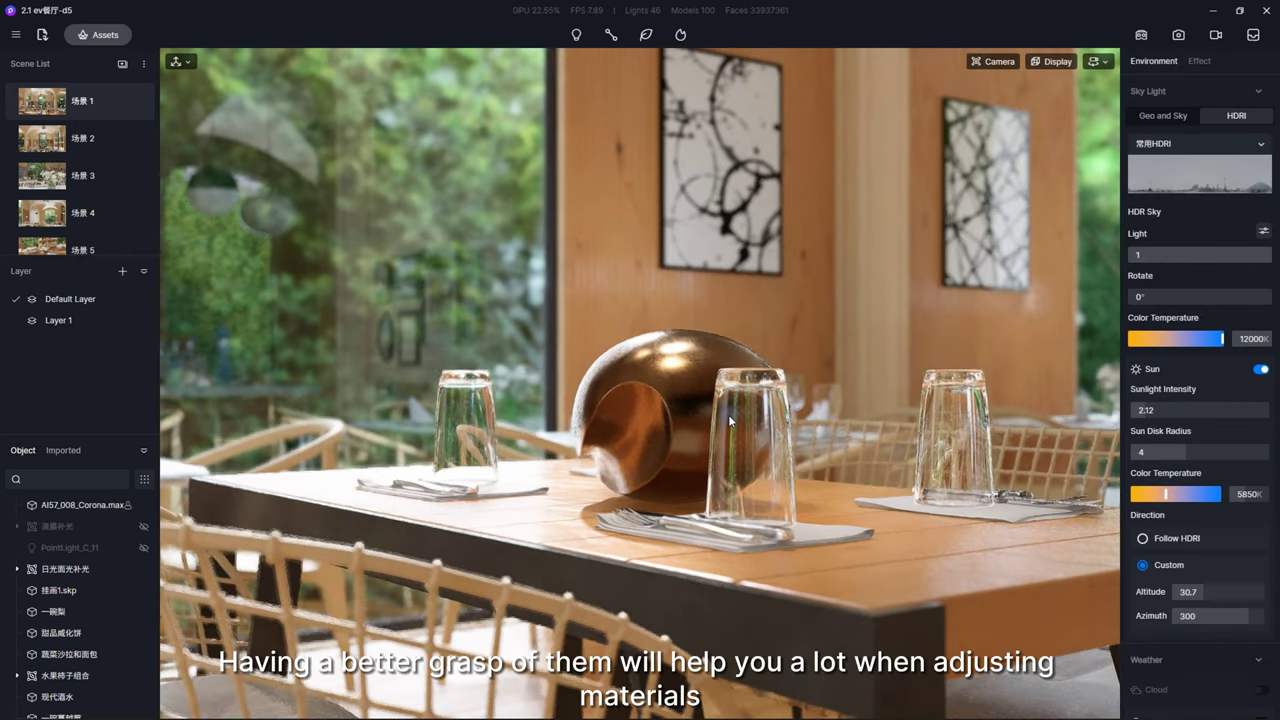
pyautogui.press('q')
pyautogui.press('e')
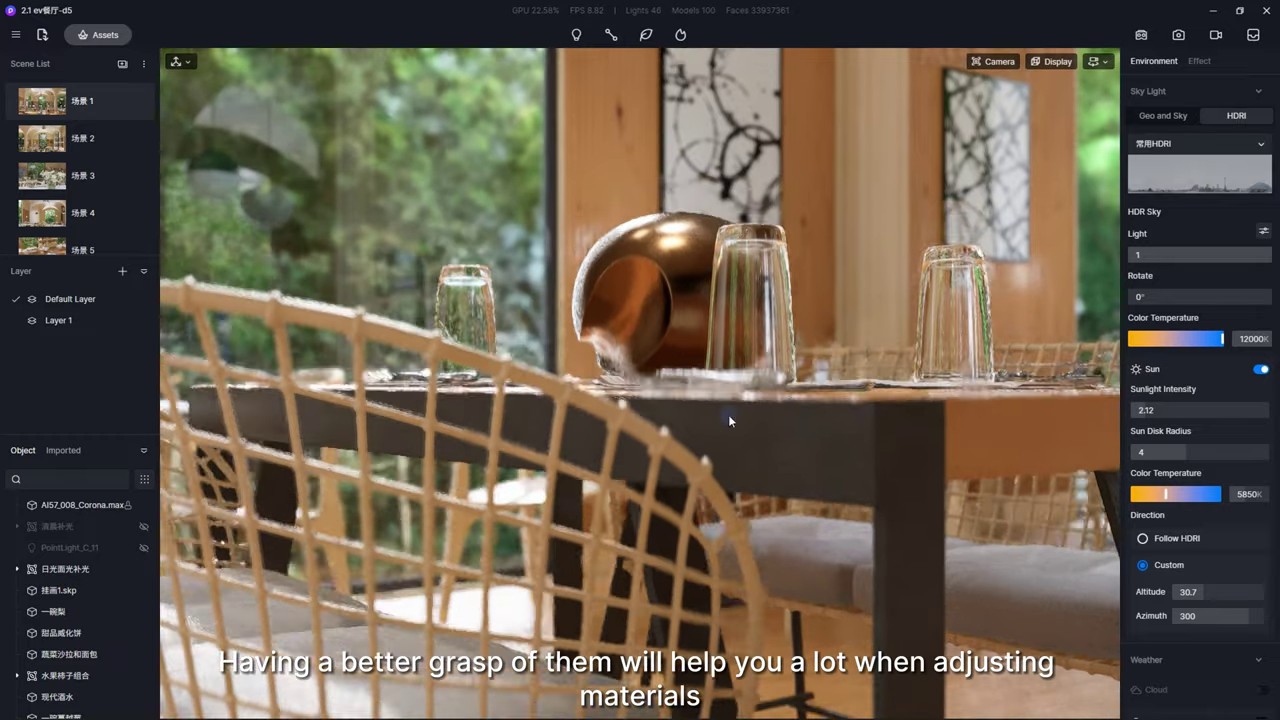
pyautogui.press('e')
pyautogui.press('q')
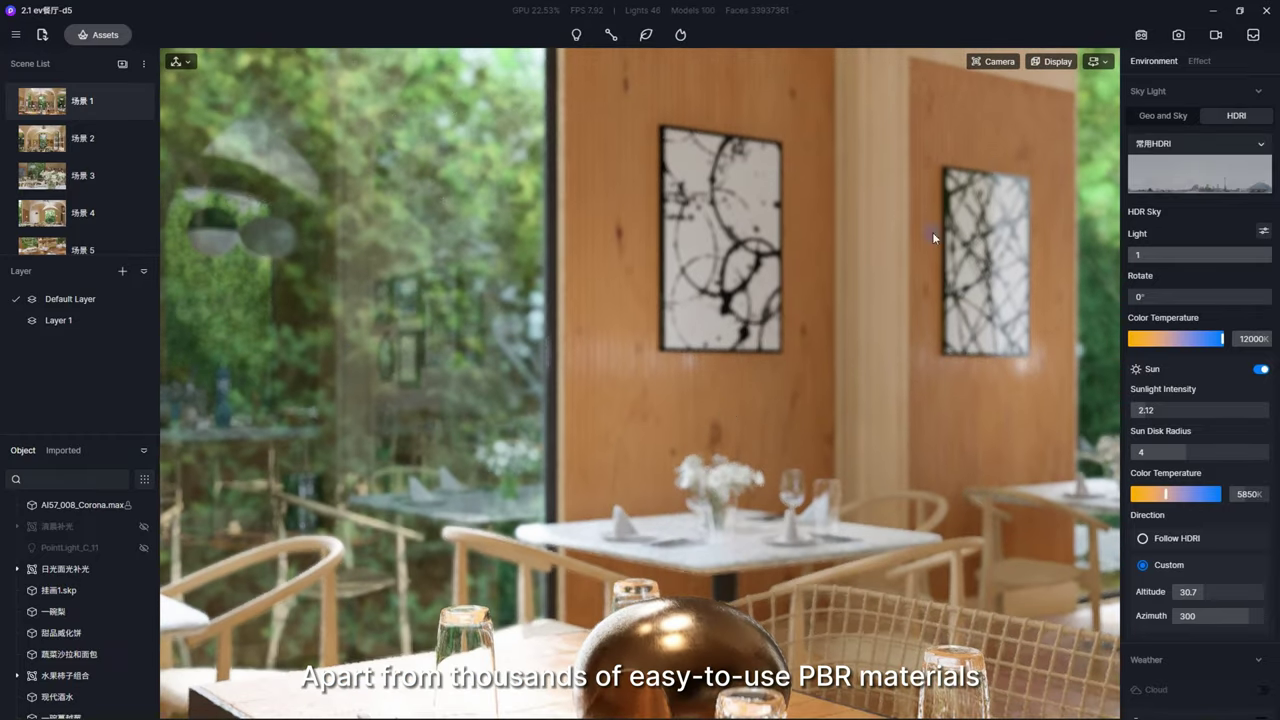
pyautogui.click(990, 62)
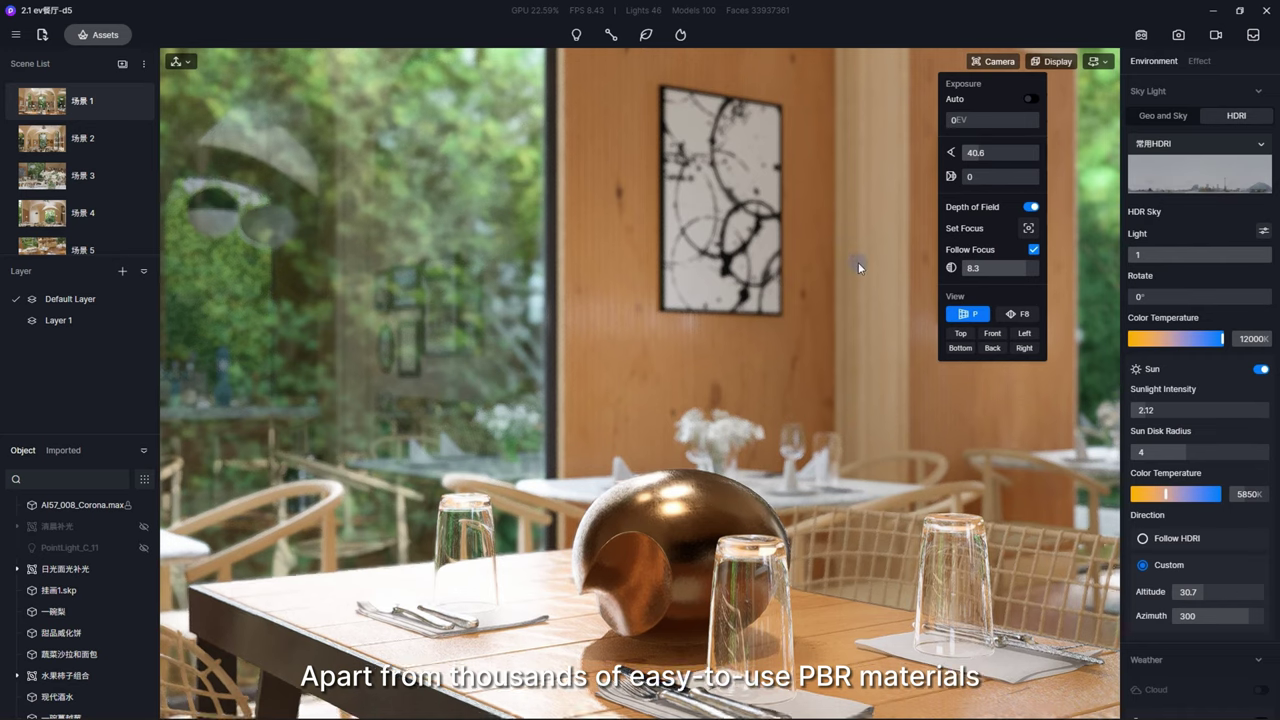
pyautogui.press('q')
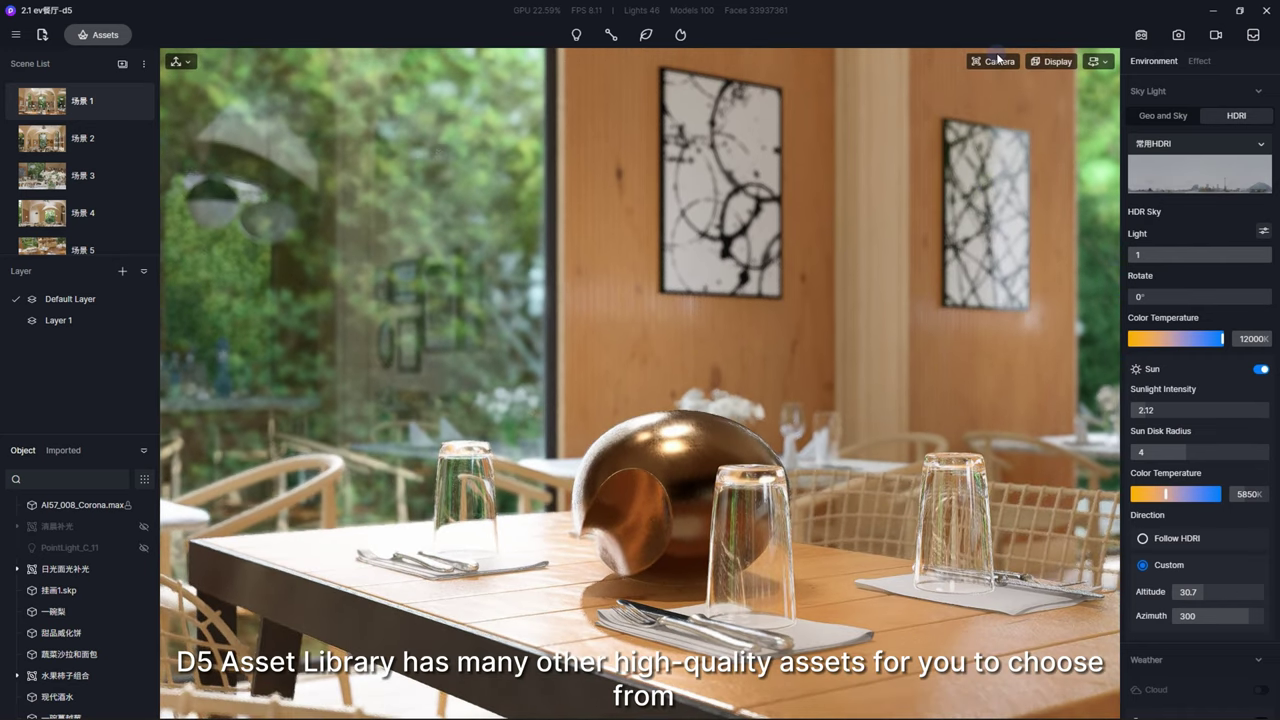
# Try the depth-of-field focus on the framed wall picture and bring it back to the front glass on the table
pyautogui.click(993, 64)
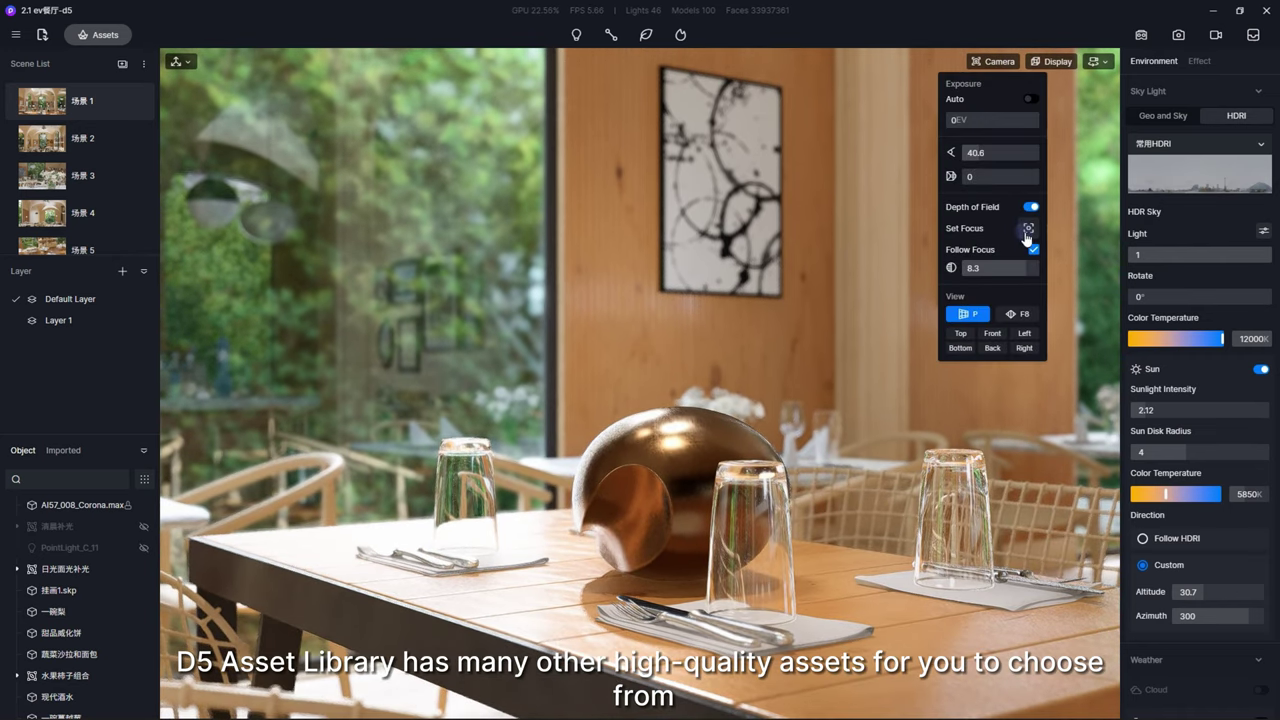
pyautogui.click(749, 230)
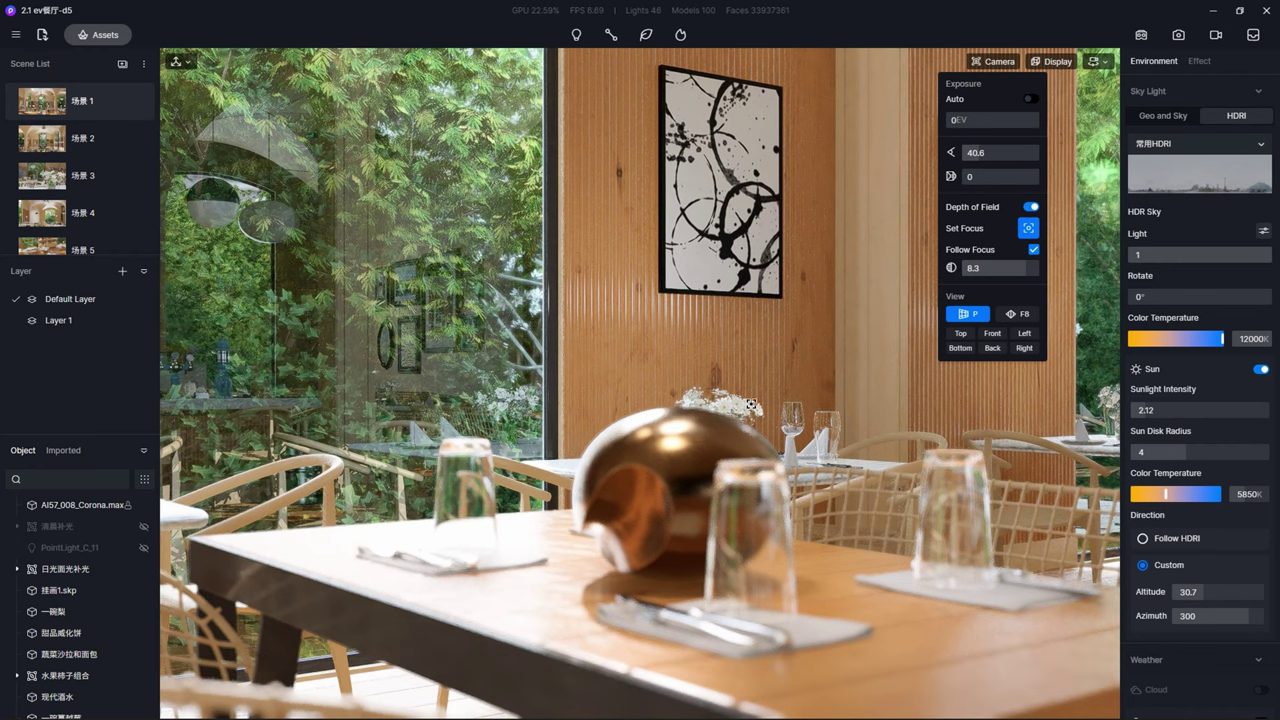
pyautogui.click(732, 492)
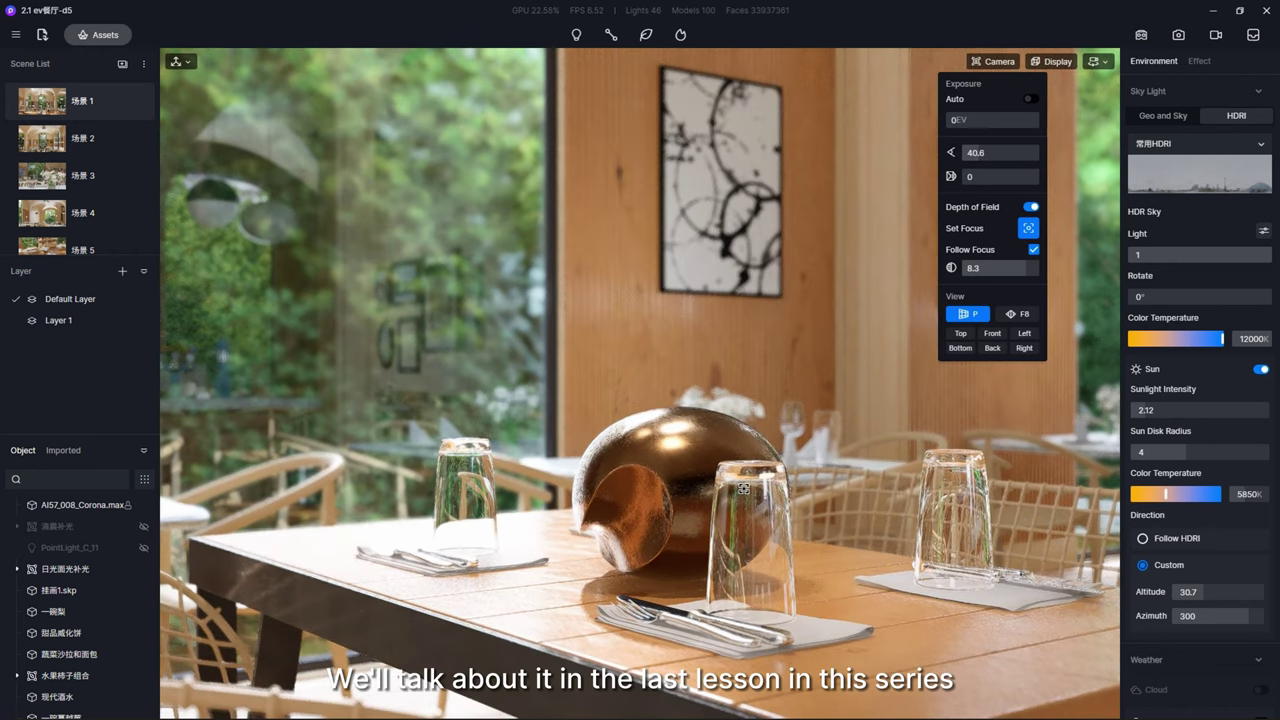